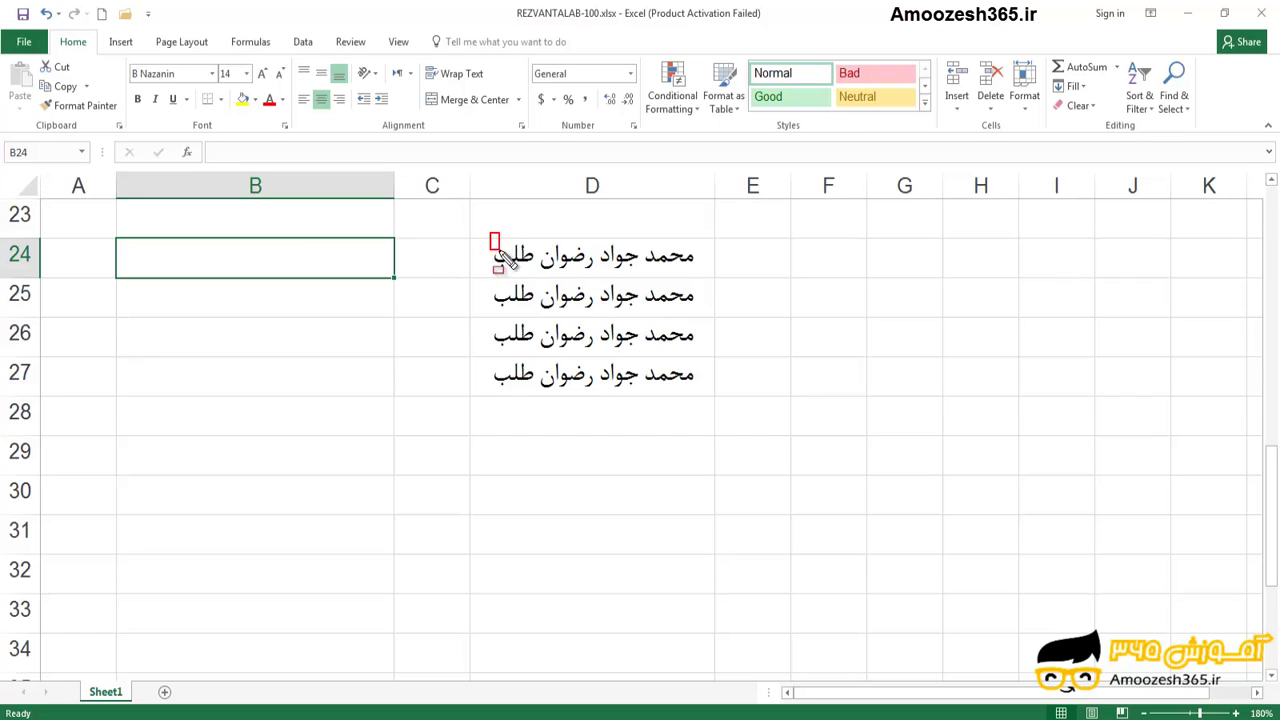
{"action": "left_click_drag", "start_coordinate": [503, 253], "coordinate": [540, 284]}
{"action": "left_click_drag", "start_coordinate": [697, 239], "coordinate": [642, 274]}
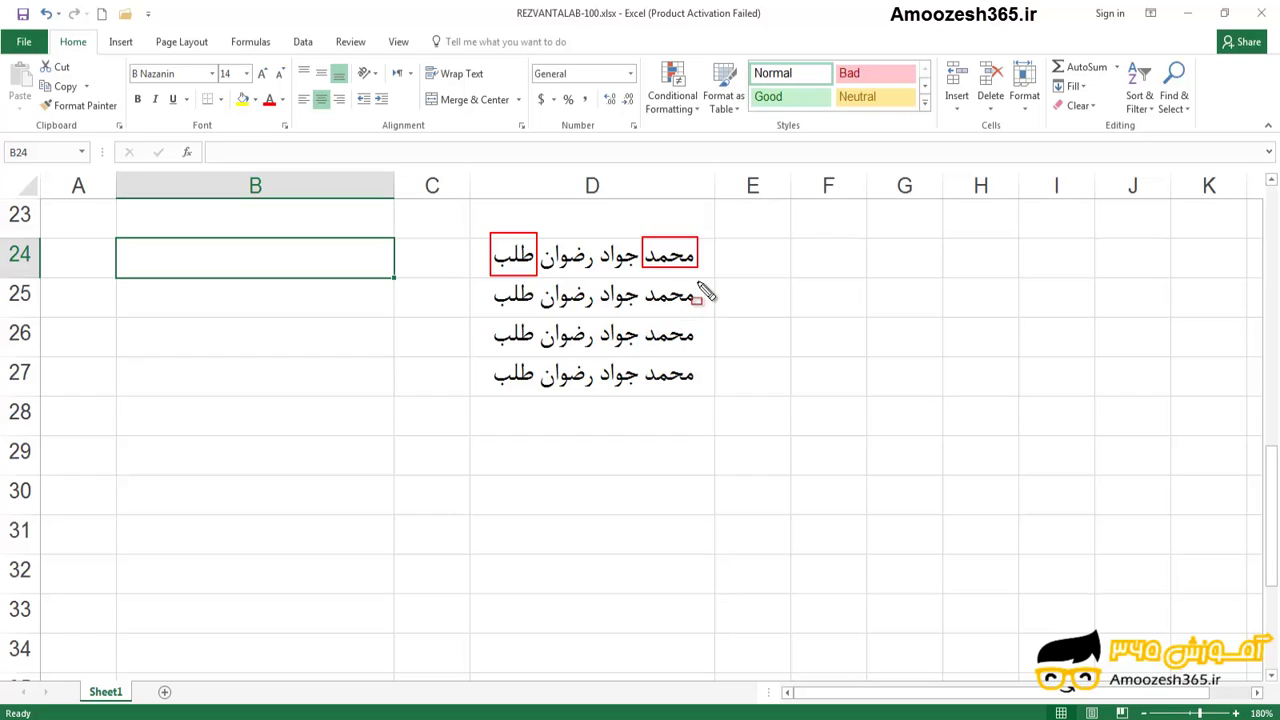
{"action": "left_click_drag", "start_coordinate": [699, 285], "coordinate": [663, 318]}
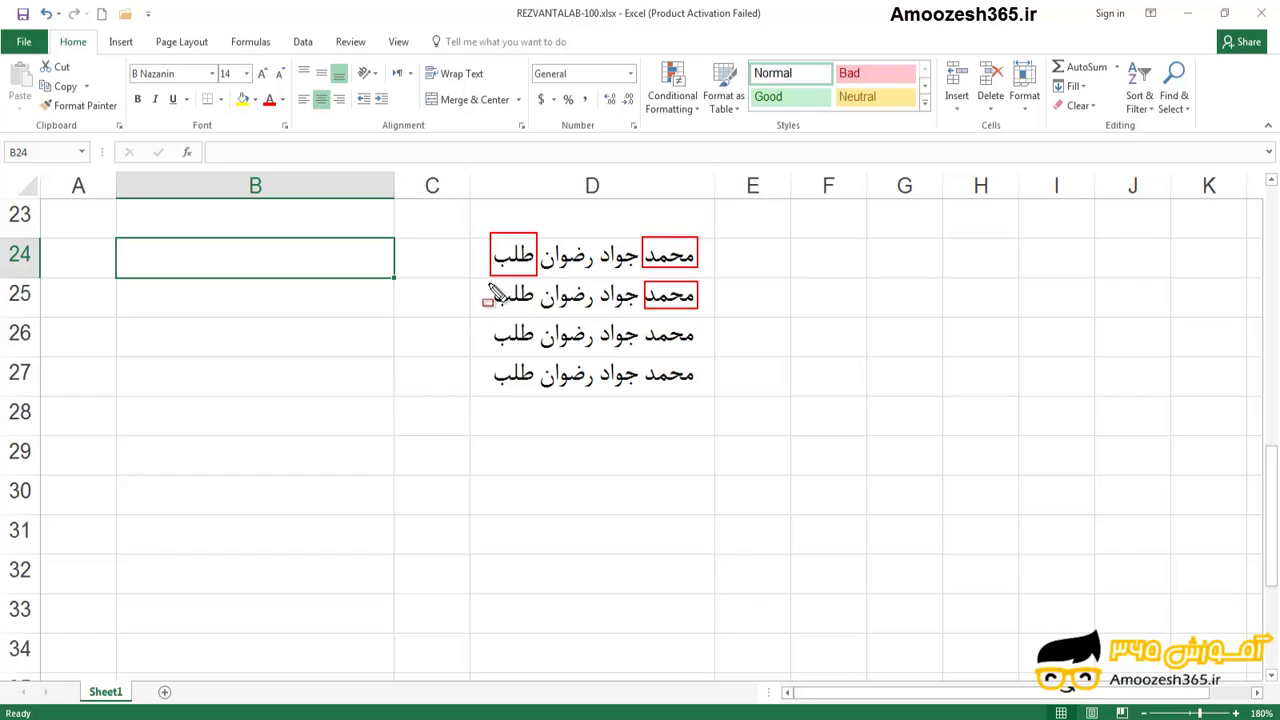
{"action": "left_click_drag", "start_coordinate": [490, 284], "coordinate": [536, 312]}
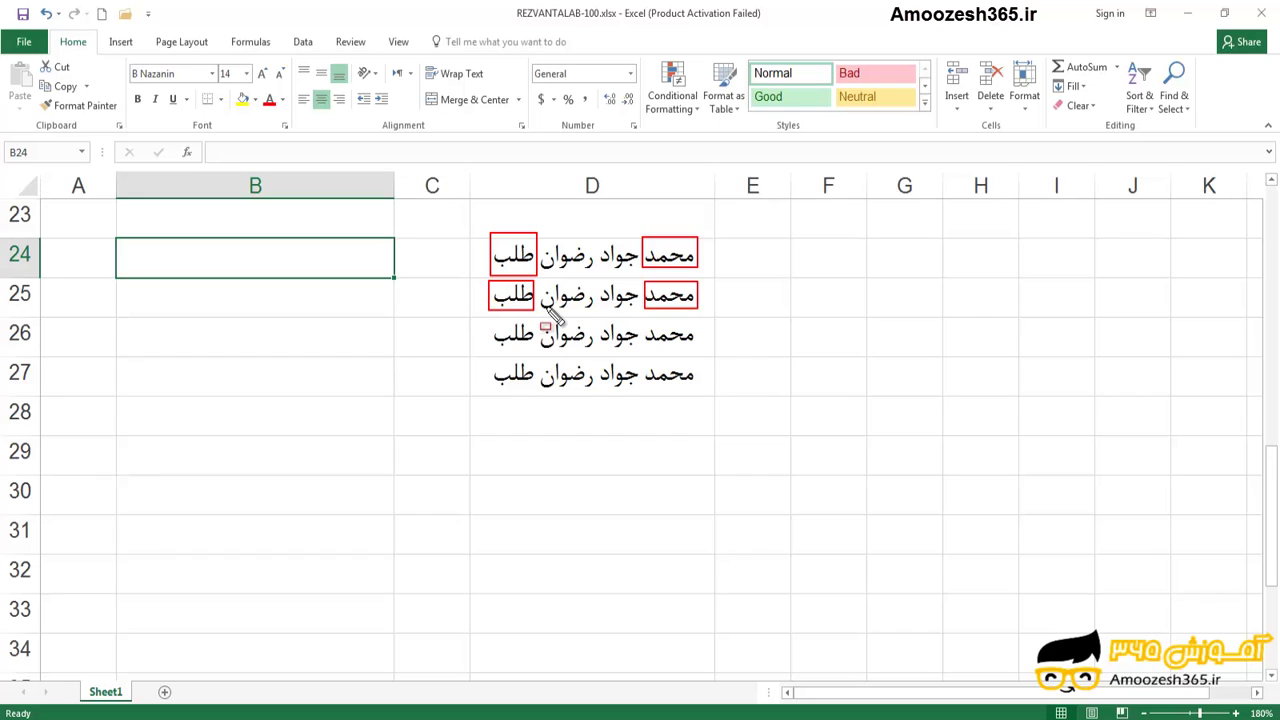
{"action": "key", "text": "Escape"}
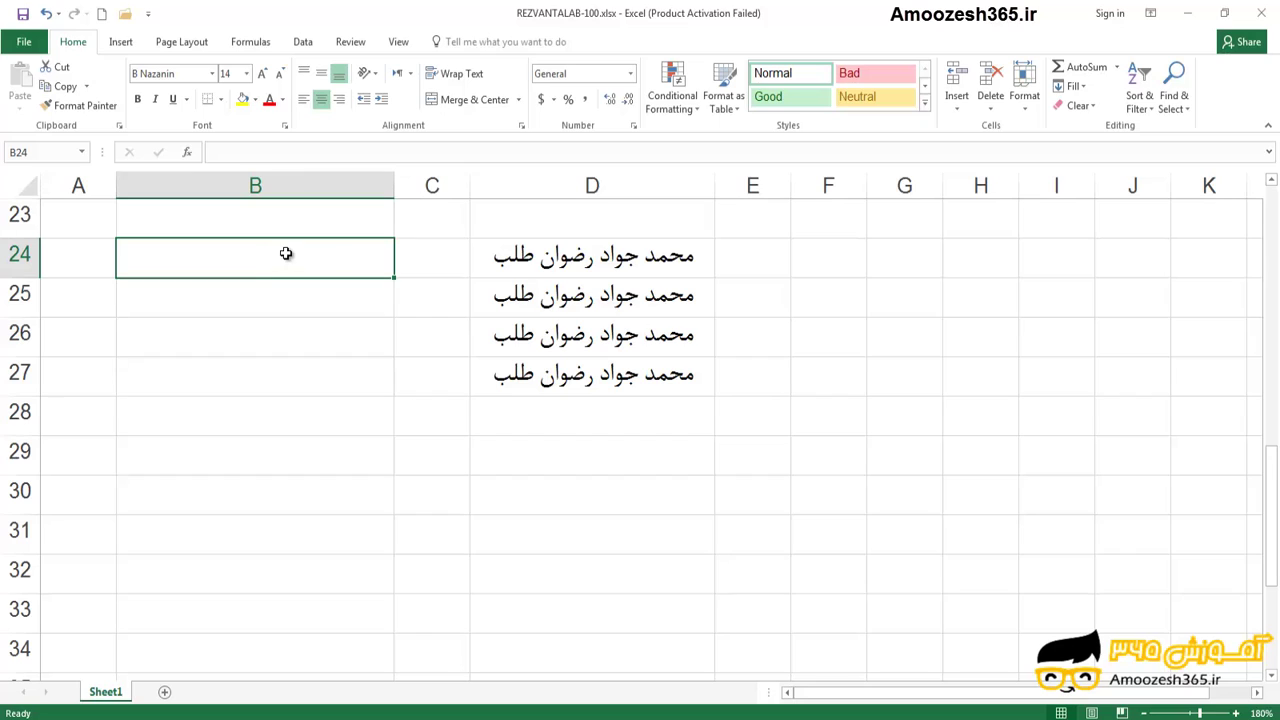
Enter the formula =LEFT(D24,4) in cell B24 to extract the first four characters of the text in D24.
{"action": "type", "text": "="}
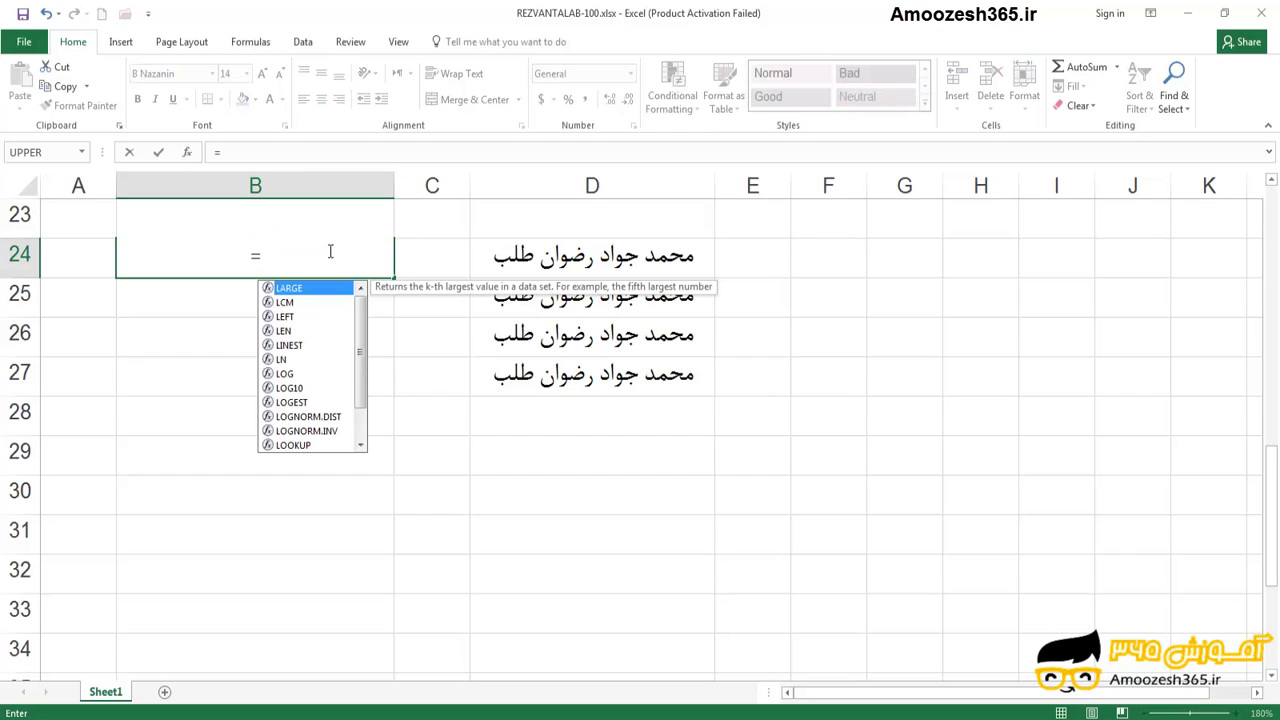
{"action": "type", "text": "lf"}
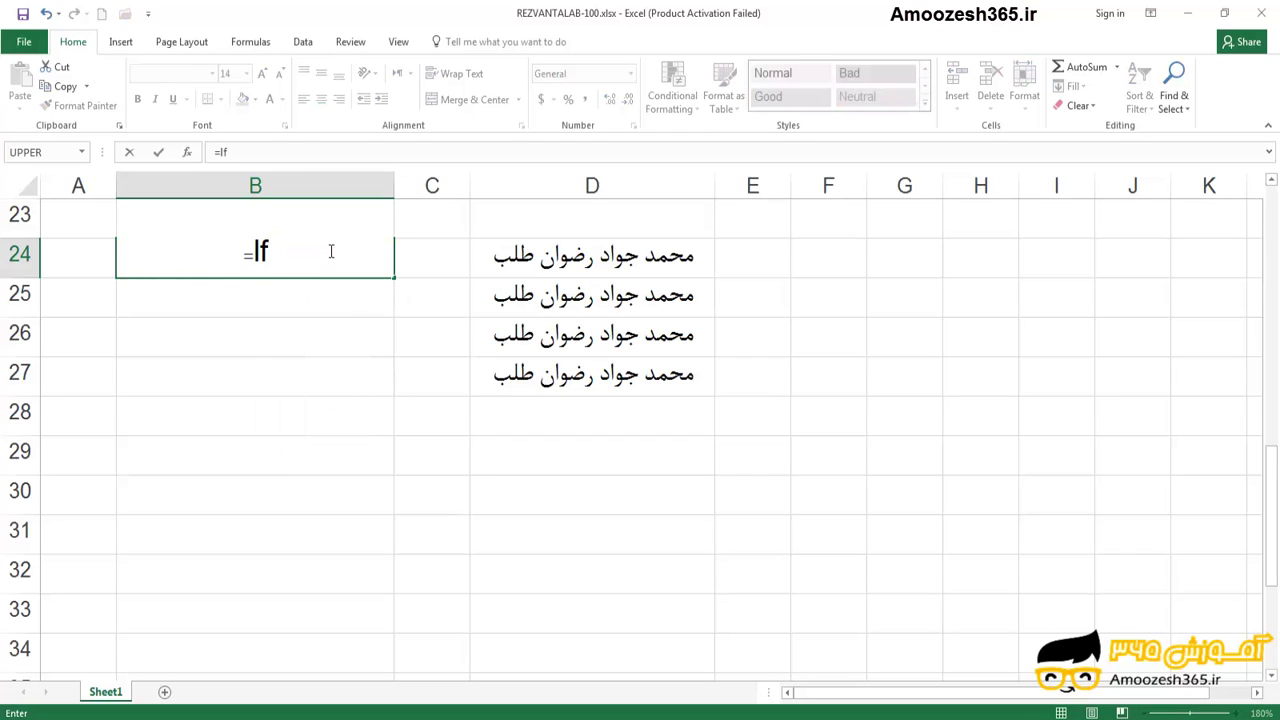
{"action": "key", "text": "BackSpace"}
{"action": "type", "text": "eft"}
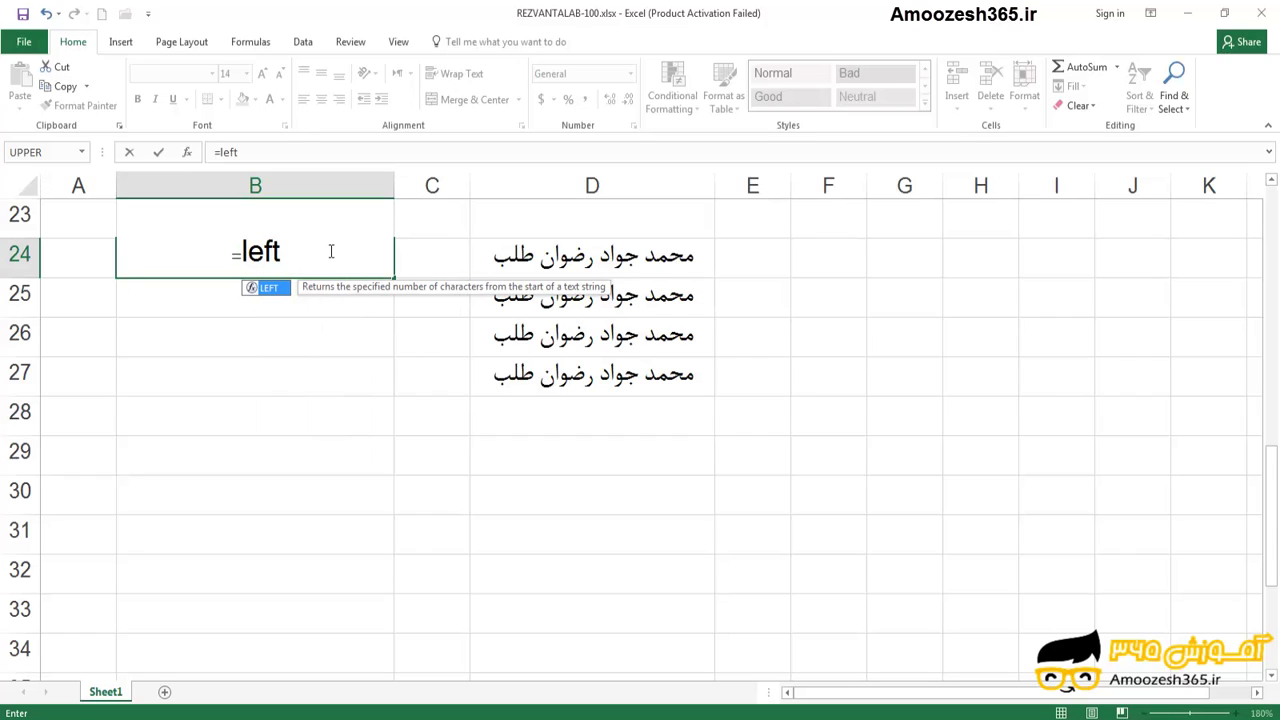
{"action": "type", "text": "("}
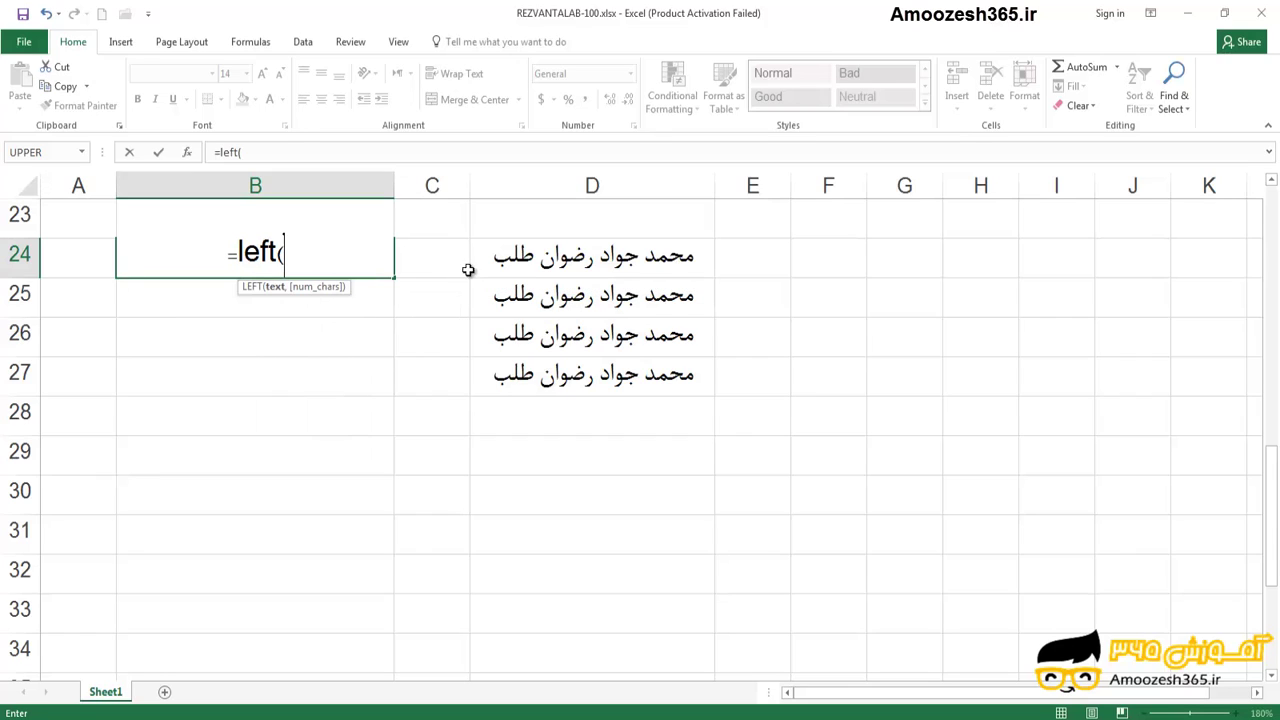
{"action": "left_click", "coordinate": [527, 257]}
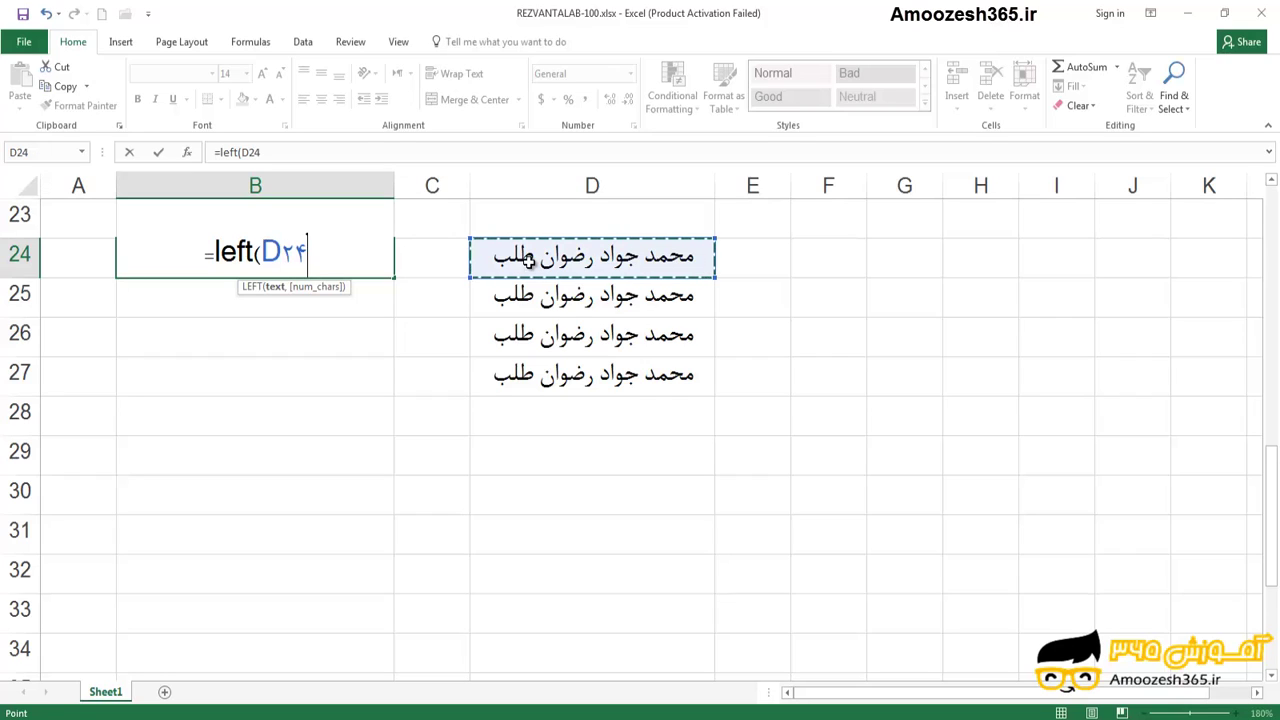
{"action": "type", "text": ","}
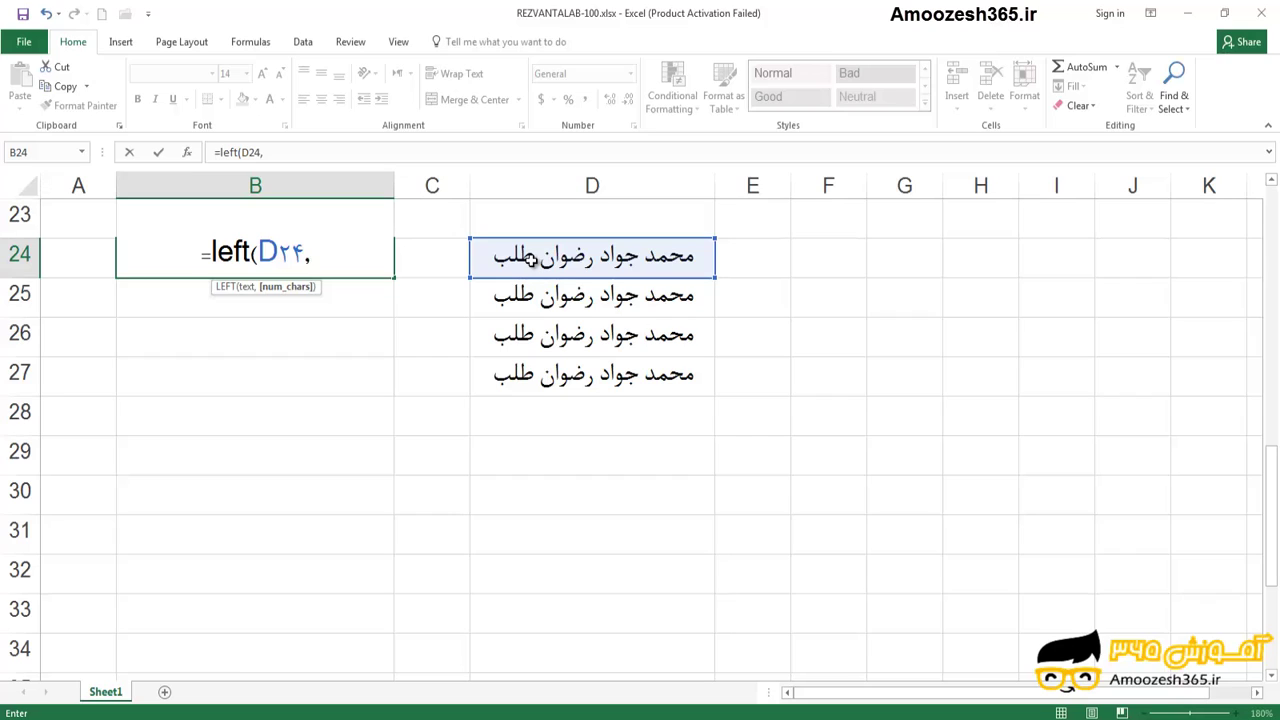
{"action": "type", "text": "4"}
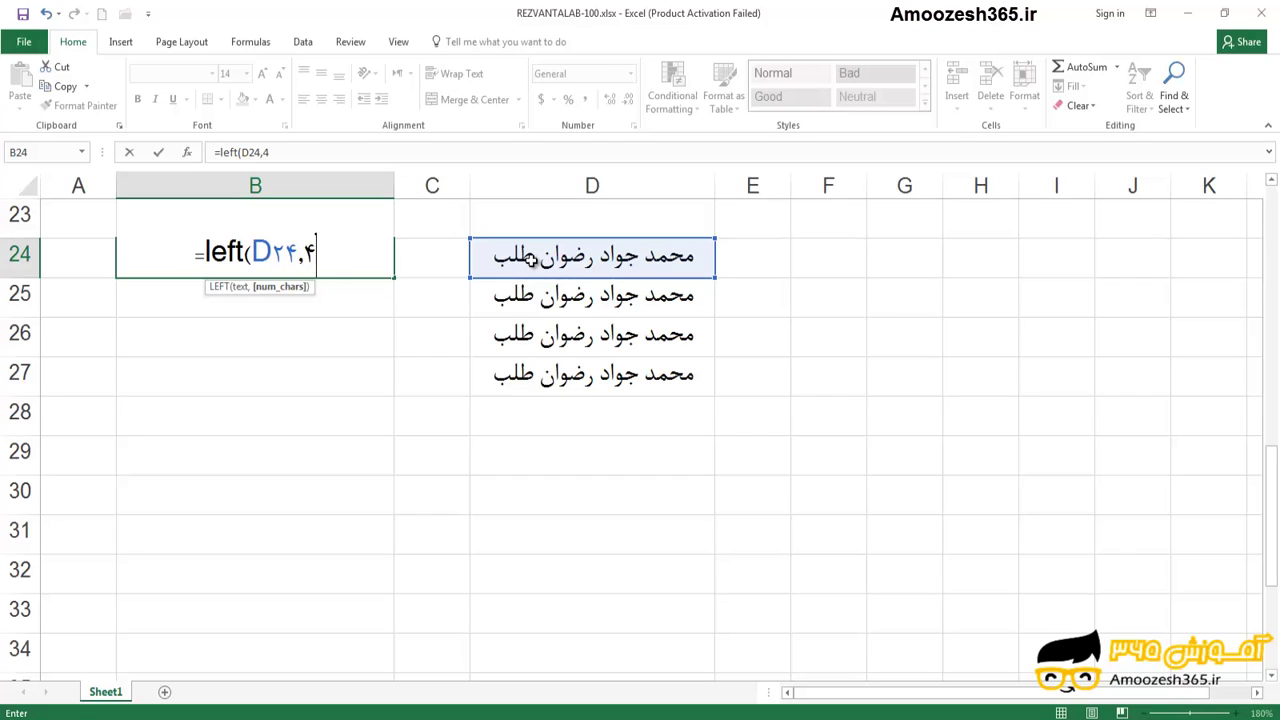
{"action": "type", "text": ")"}
{"action": "key", "text": "Return"}
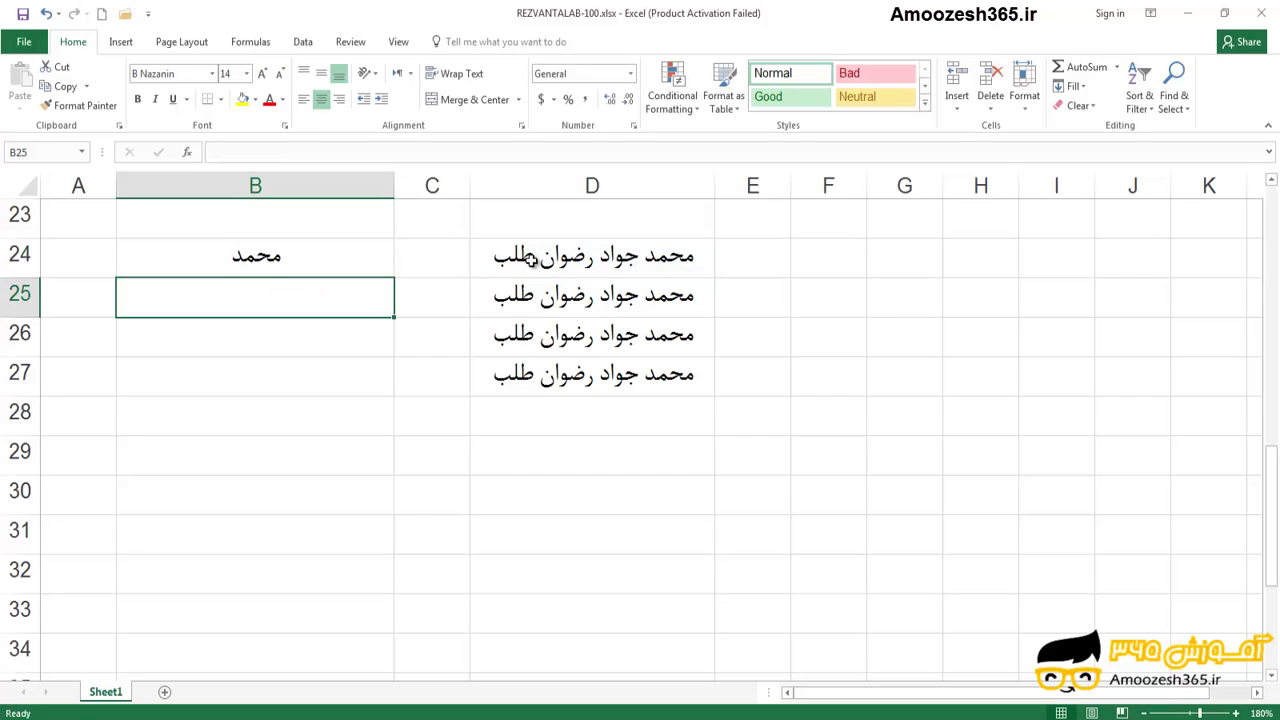
Copy the LEFT formula from cell B24 into cells B25 through B27.
{"action": "left_click", "coordinate": [334, 266]}
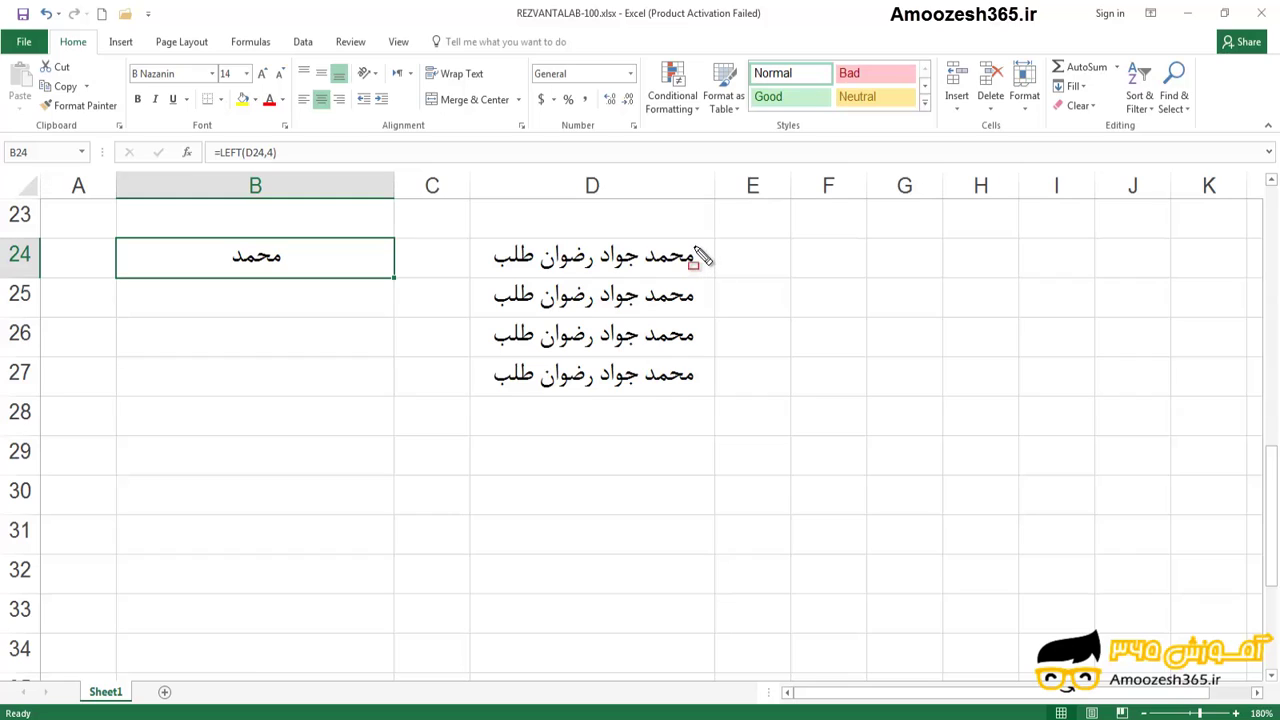
{"action": "left_click_drag", "start_coordinate": [695, 247], "coordinate": [642, 268]}
{"action": "right_click", "coordinate": [368, 267]}
{"action": "left_click", "coordinate": [403, 294]}
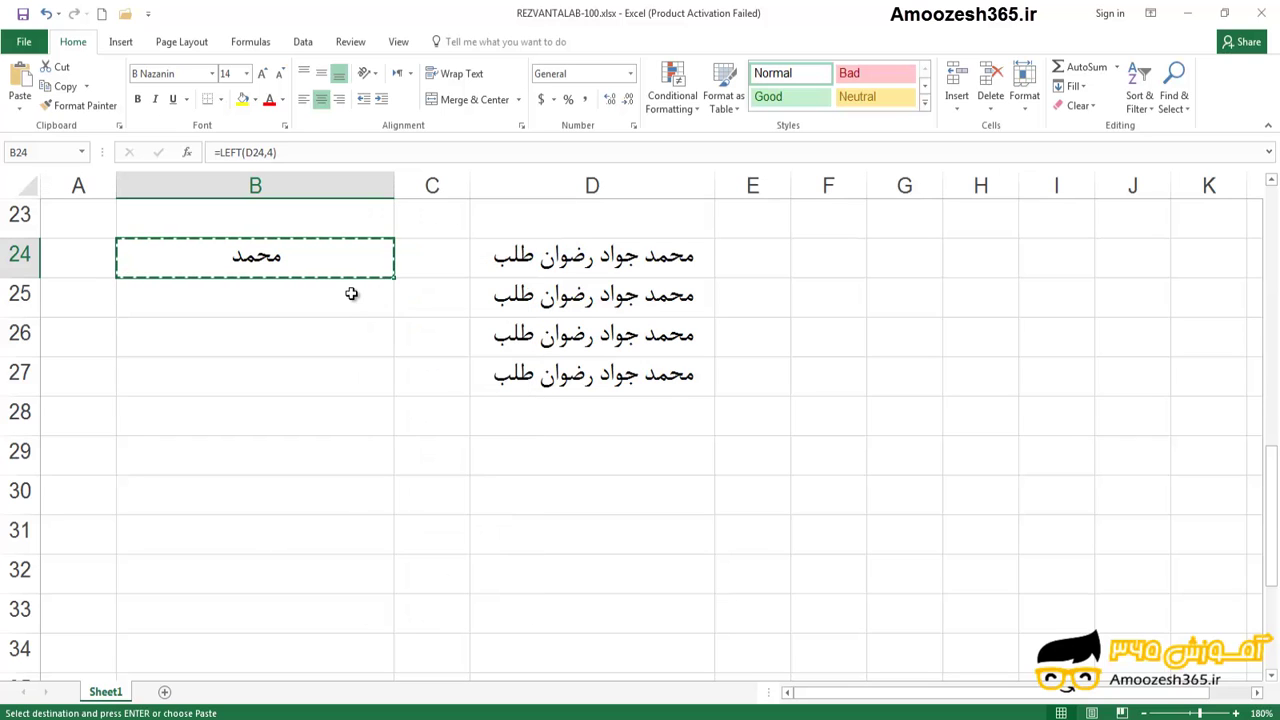
{"action": "left_click_drag", "start_coordinate": [351, 291], "coordinate": [357, 375]}
{"action": "right_click", "coordinate": [361, 383]}
{"action": "left_click", "coordinate": [392, 96]}
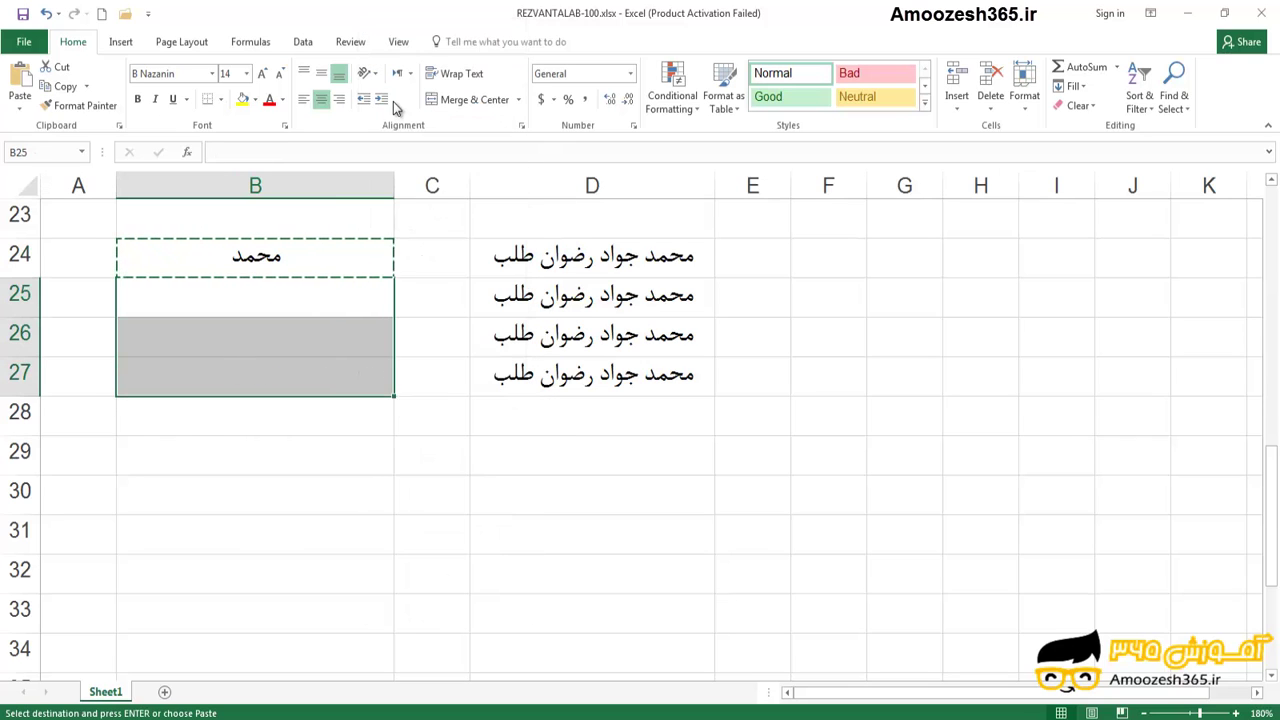
Change the number of characters in cell B25's LEFT formula to 9.
{"action": "left_click", "coordinate": [297, 295]}
{"action": "left_click", "coordinate": [269, 152]}
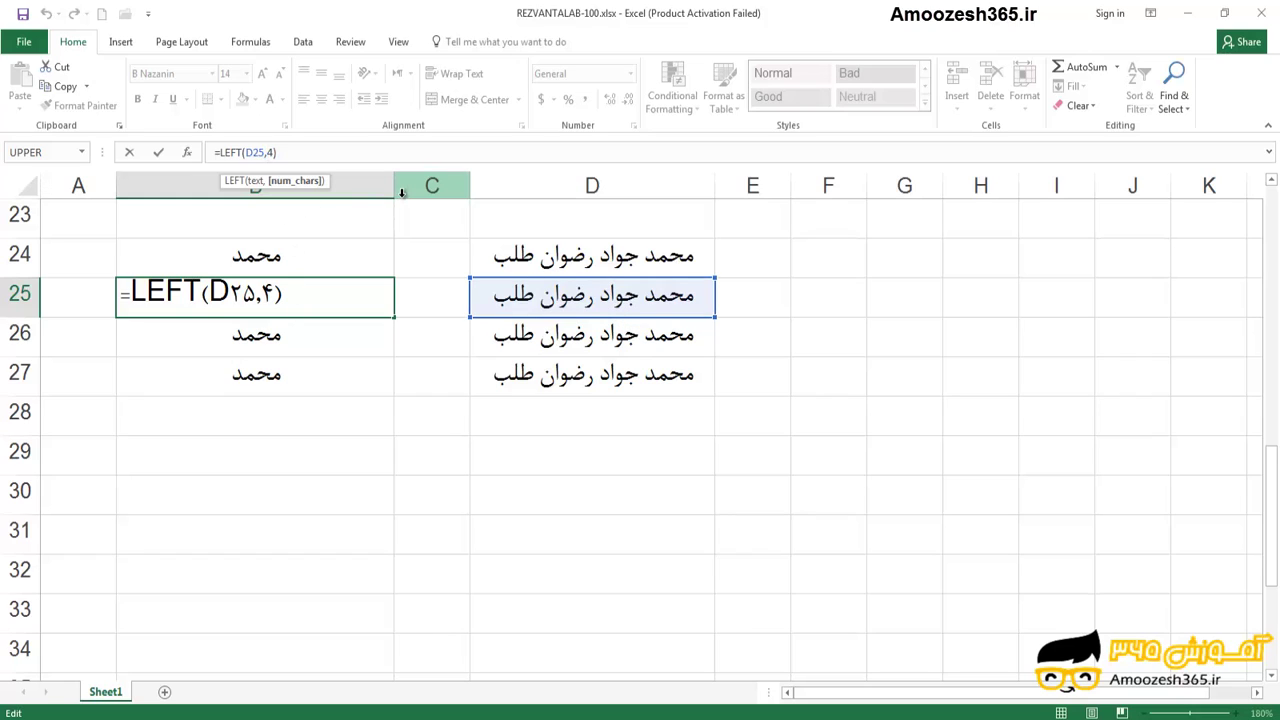
{"action": "key", "text": "Delete"}
{"action": "type", "text": "9"}
{"action": "key", "text": "Return"}
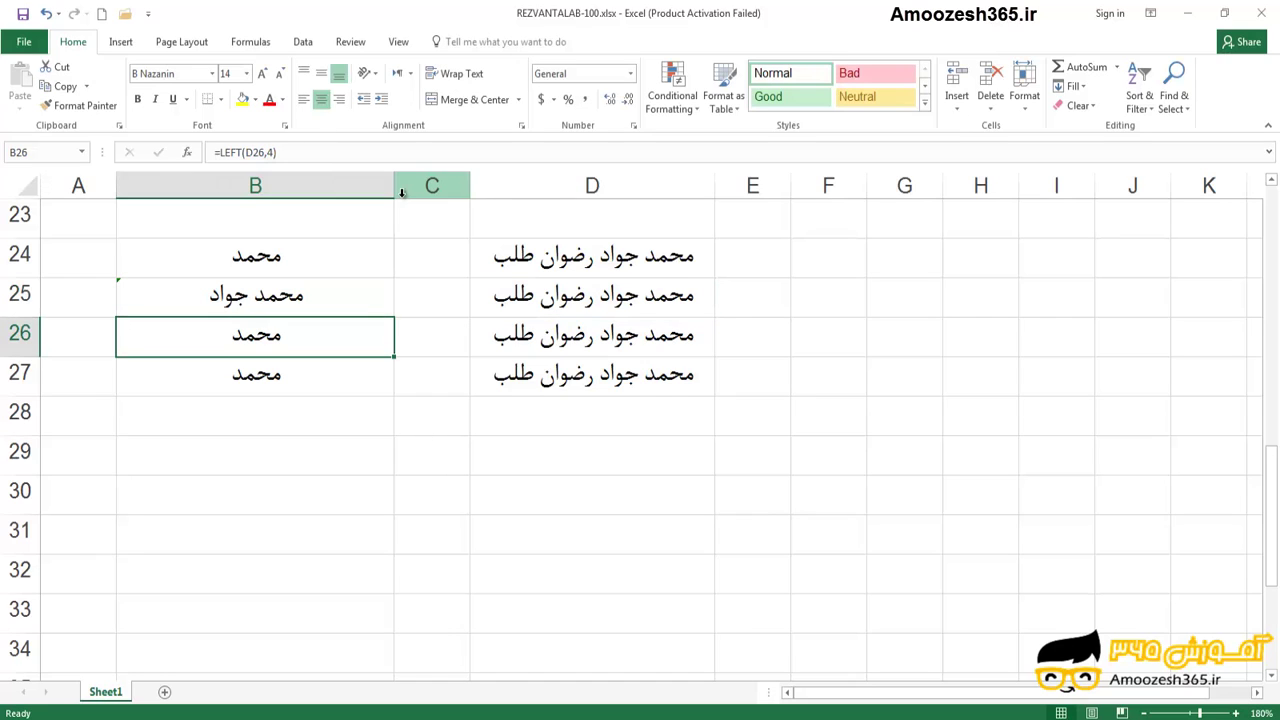
{"action": "left_click", "coordinate": [292, 298]}
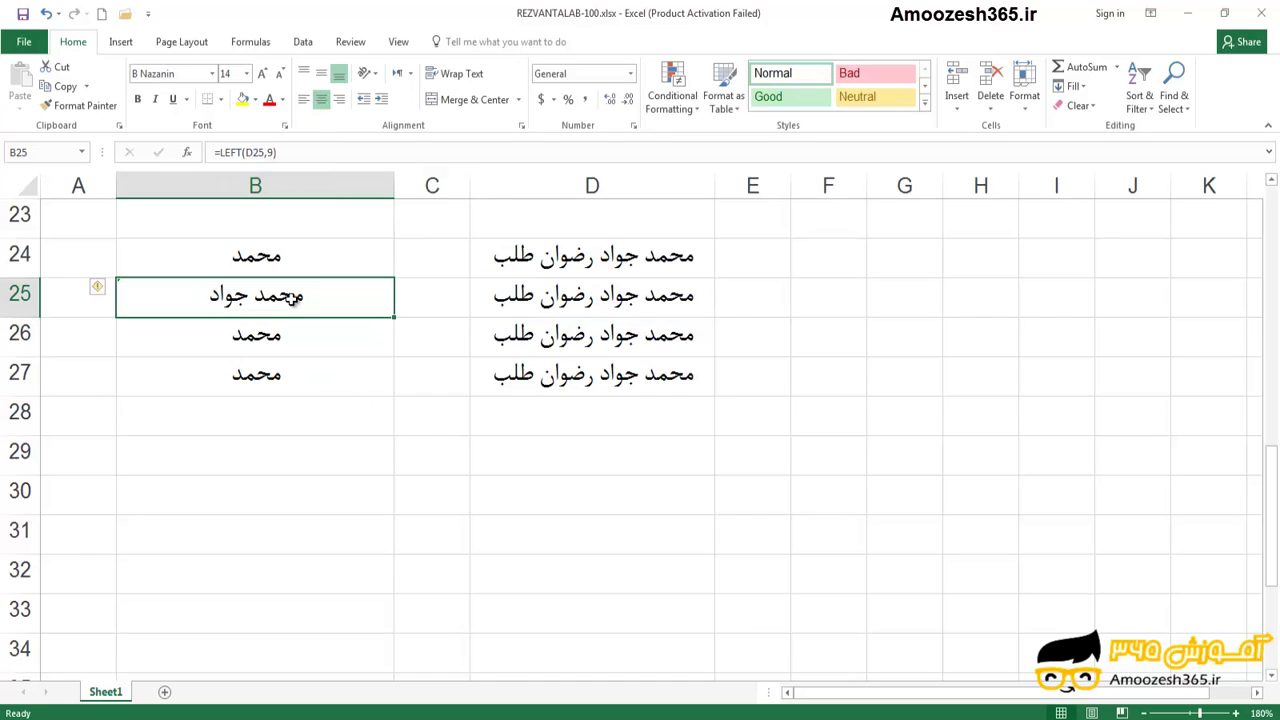
Change the number of characters in cell B26's LEFT formula to 15.
{"action": "left_click", "coordinate": [284, 336]}
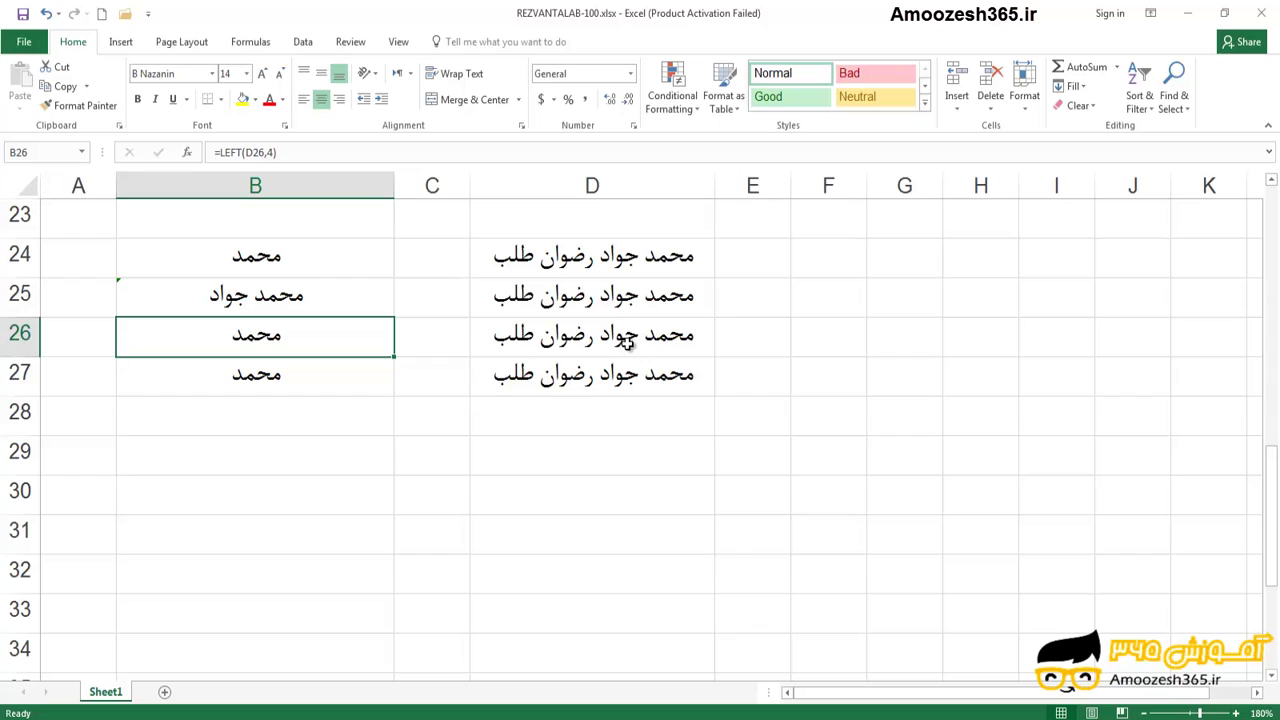
{"action": "left_click", "coordinate": [267, 152]}
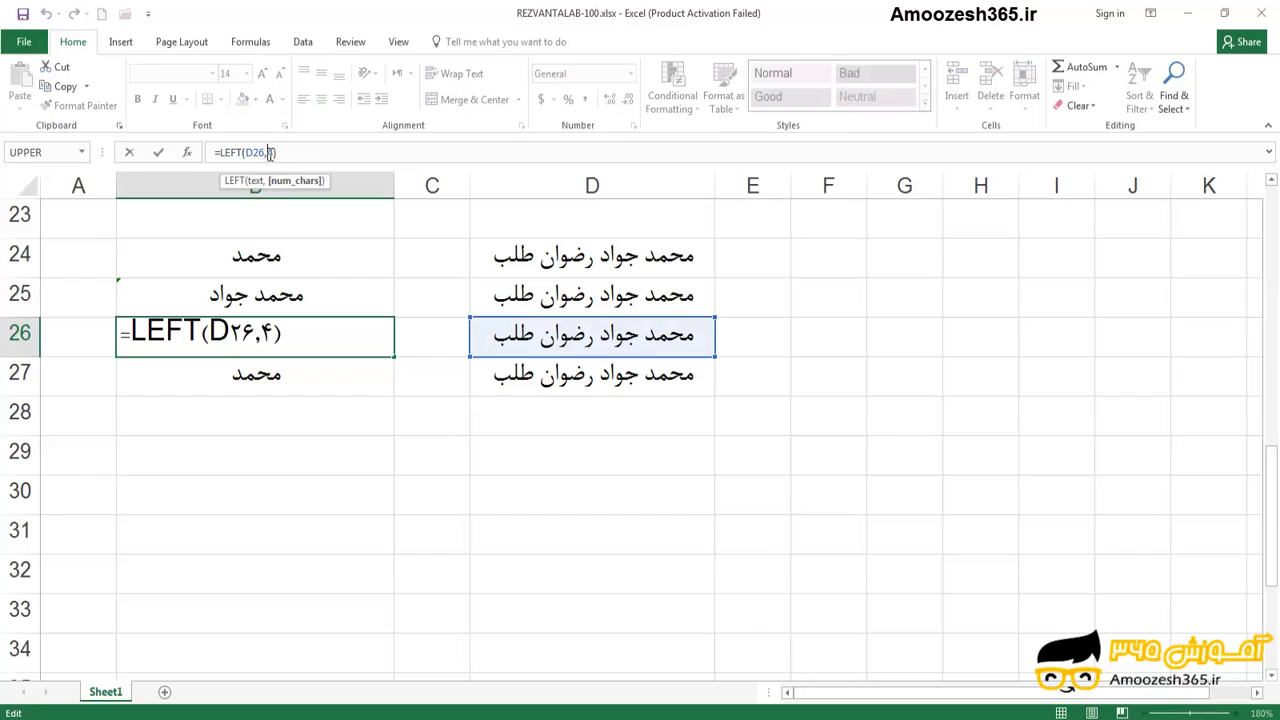
{"action": "key", "text": "BackSpace"}
{"action": "type", "text": "15"}
{"action": "key", "text": "Return"}
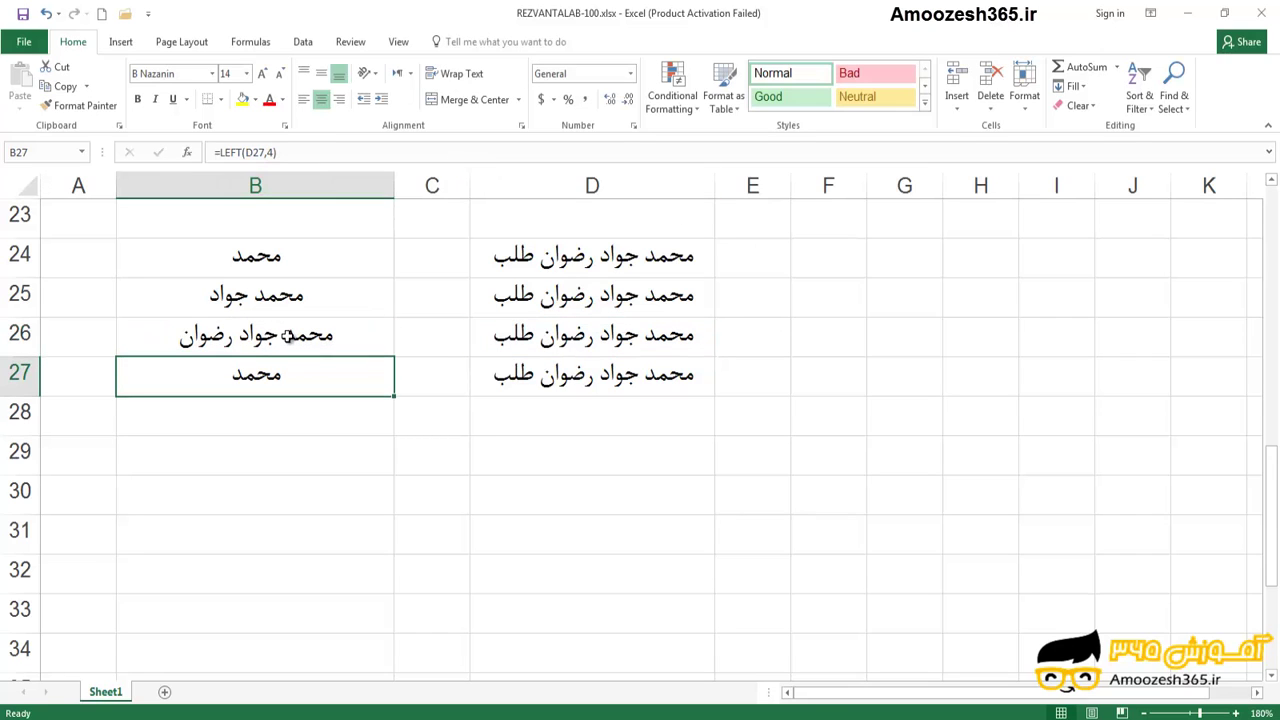
{"action": "left_click", "coordinate": [287, 336]}
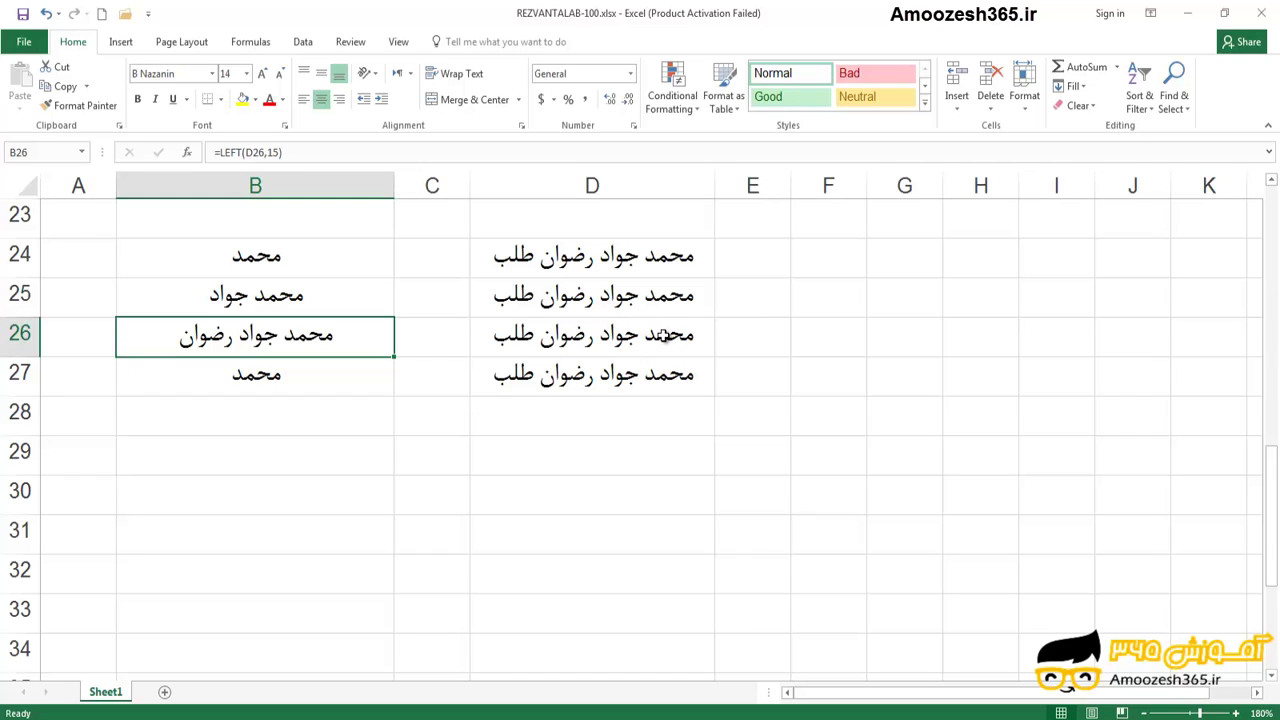
Change the number of characters in cell B27's LEFT formula to 16.
{"action": "left_click", "coordinate": [355, 367]}
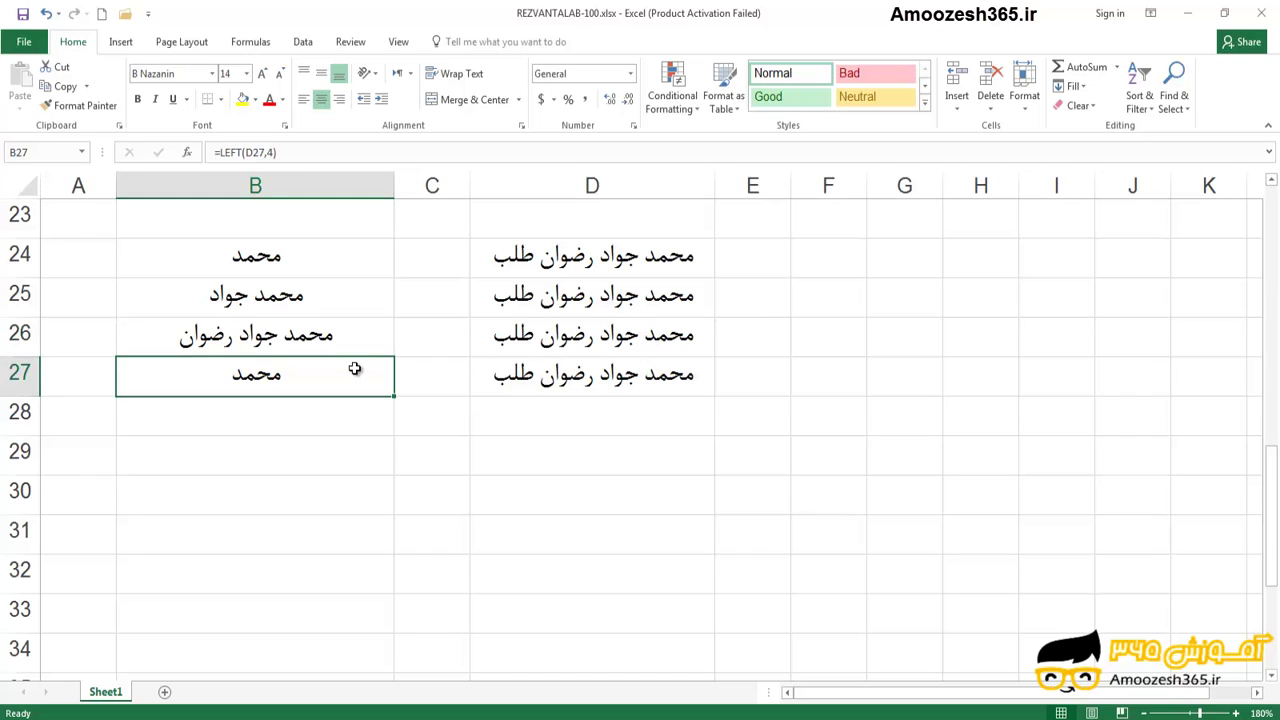
{"action": "double_click", "coordinate": [268, 152]}
{"action": "type", "text": "4"}
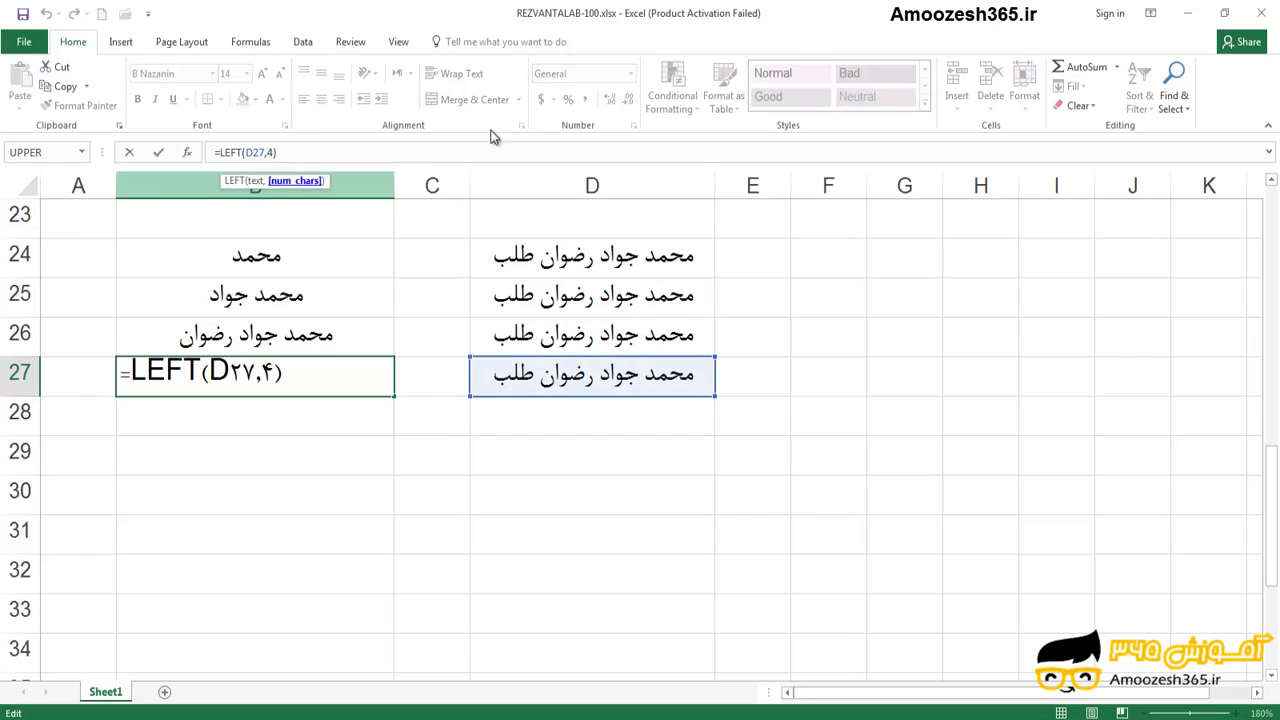
{"action": "key", "text": "BackSpace"}
{"action": "type", "text": "16"}
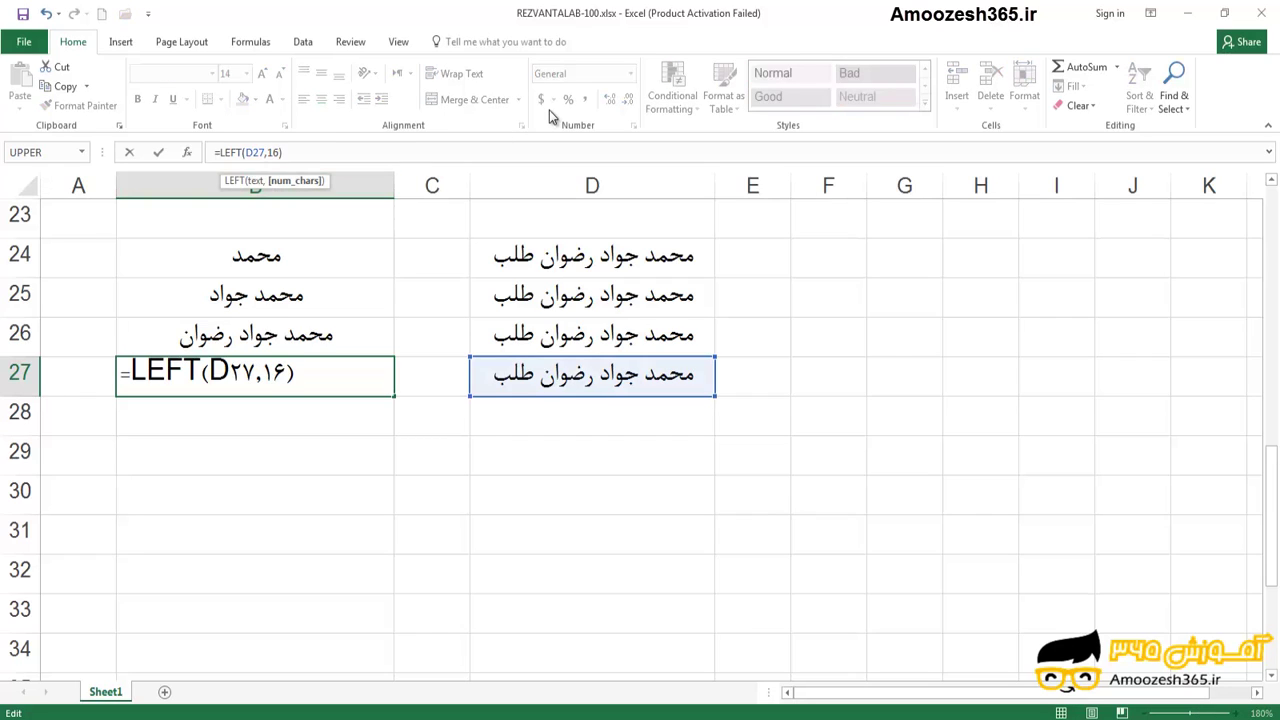
{"action": "key", "text": "Return"}
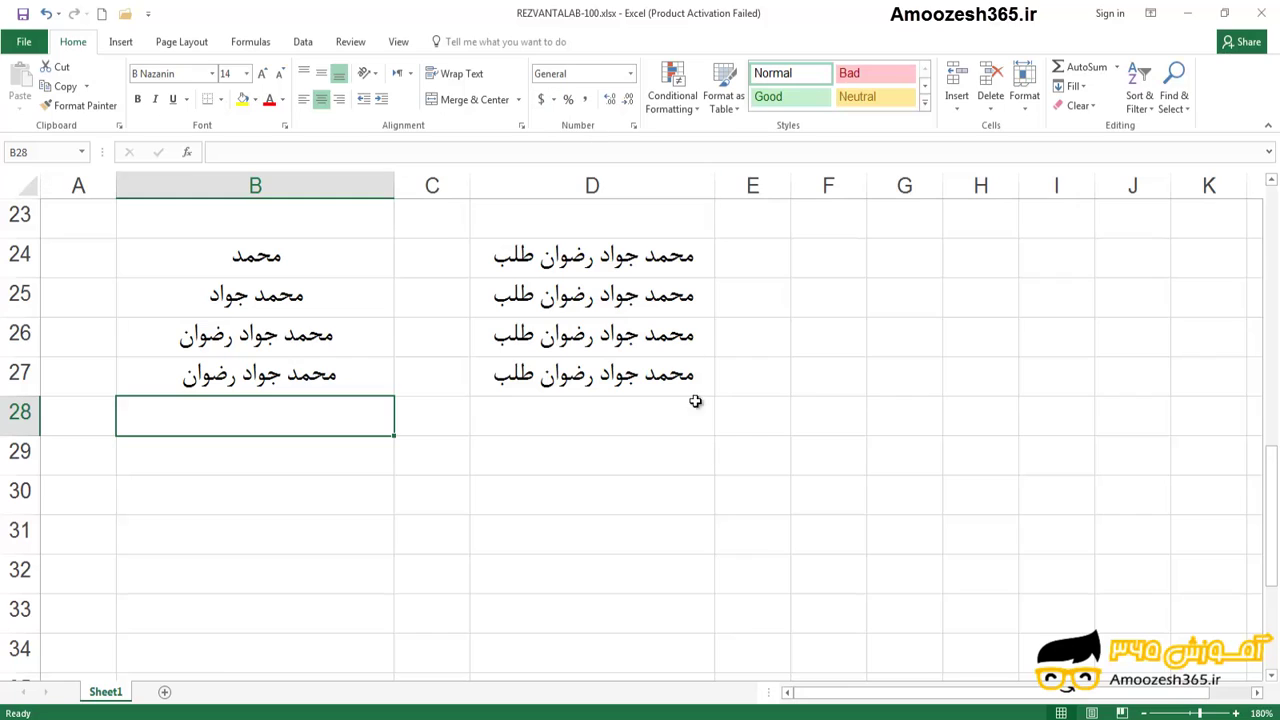
Change the number of characters in cell B27's LEFT formula to 17.
{"action": "left_click", "coordinate": [173, 380]}
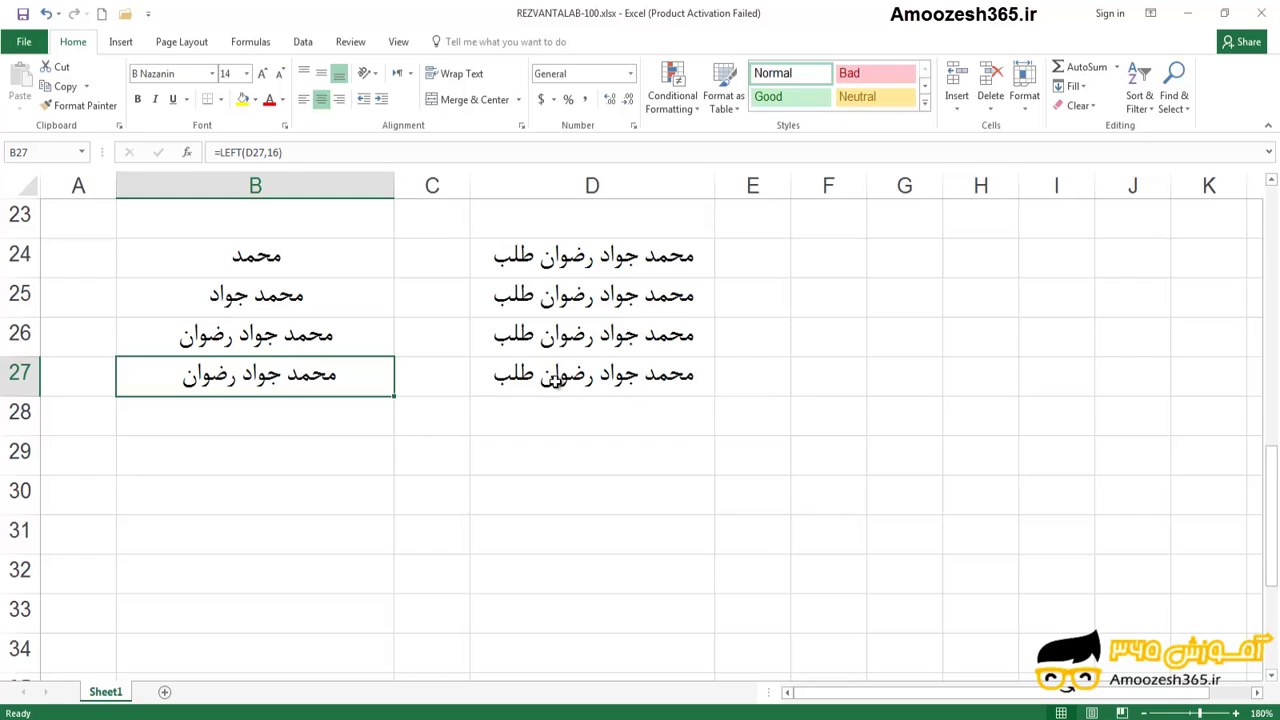
{"action": "left_click", "coordinate": [275, 152]}
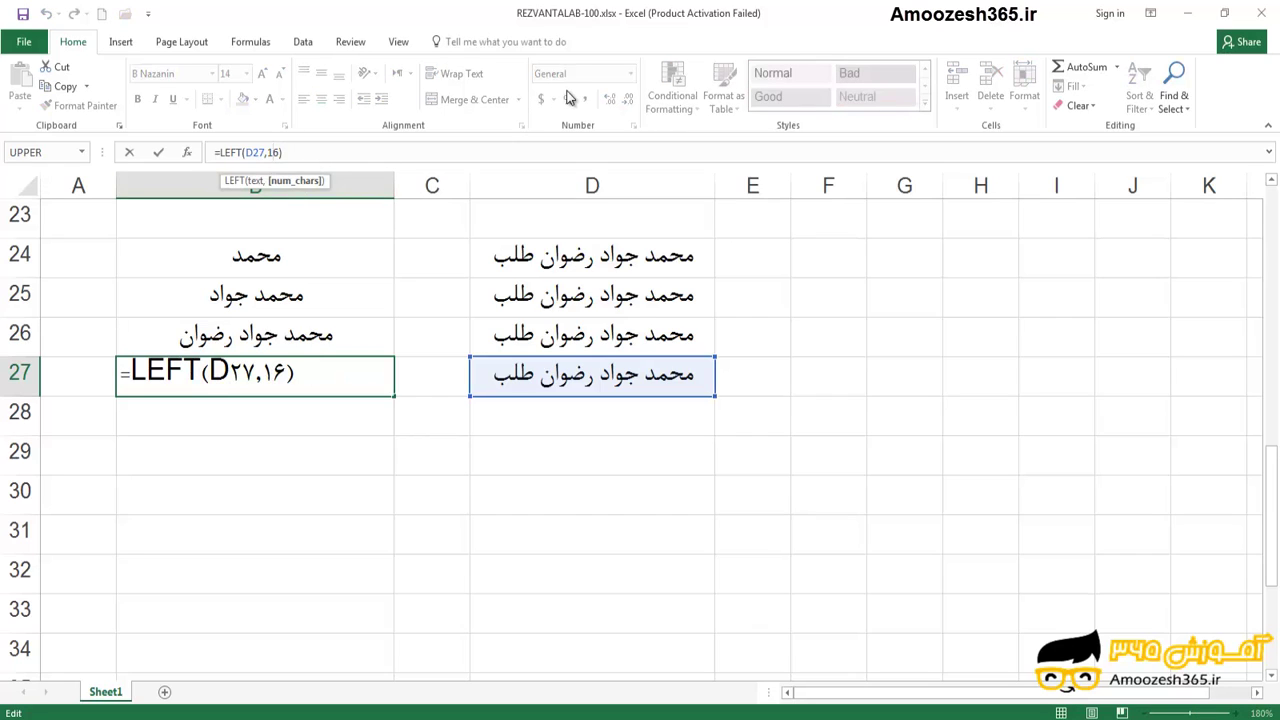
{"action": "key", "text": "BackSpace"}
{"action": "type", "text": "7"}
{"action": "key", "text": "Return"}
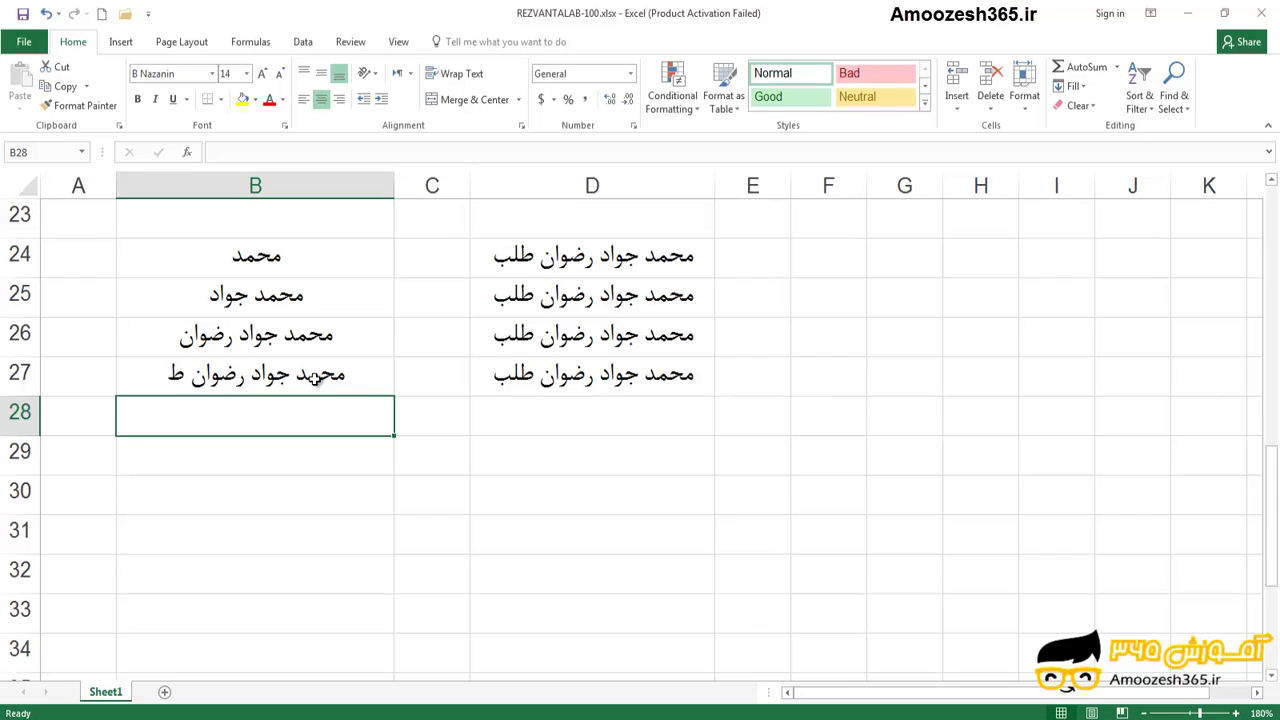
Copy the full-name texts in D24:D27 into cells D29:D32 and clear the copy marker.
{"action": "left_click_drag", "start_coordinate": [565, 258], "coordinate": [520, 378]}
{"action": "right_click", "coordinate": [520, 378]}
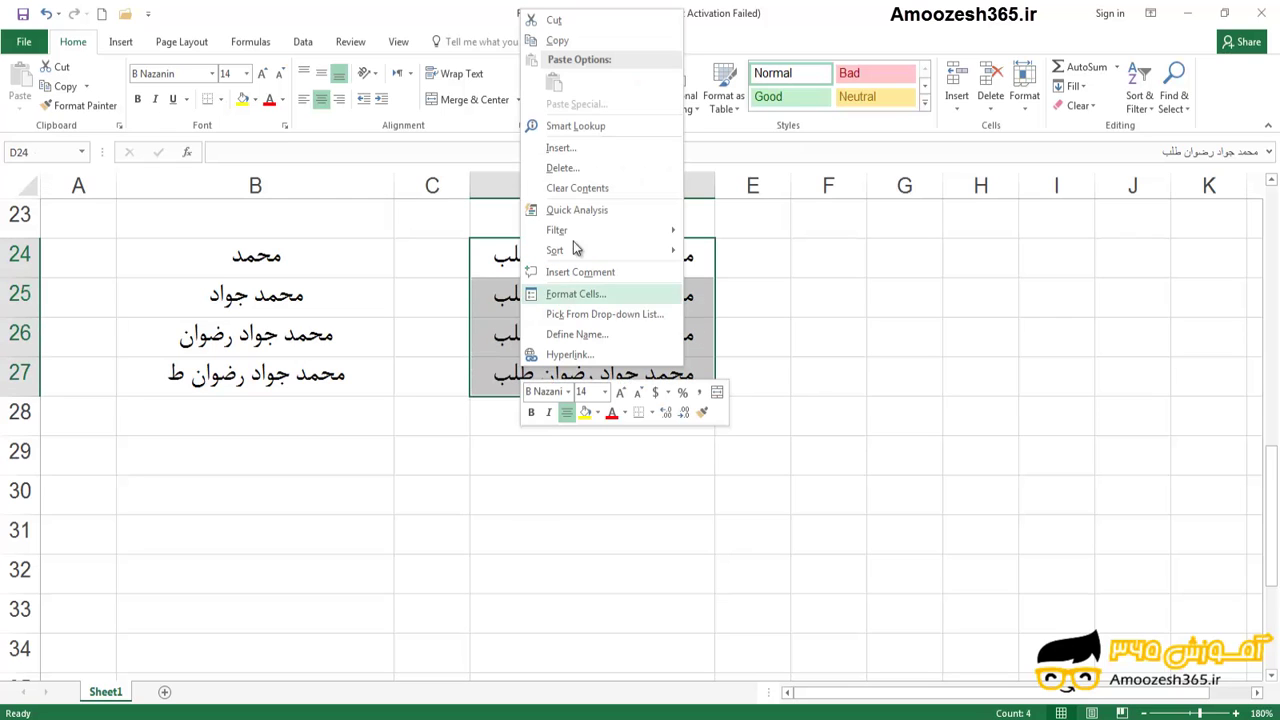
{"action": "left_click", "coordinate": [557, 40]}
{"action": "left_click_drag", "start_coordinate": [620, 451], "coordinate": [614, 569]}
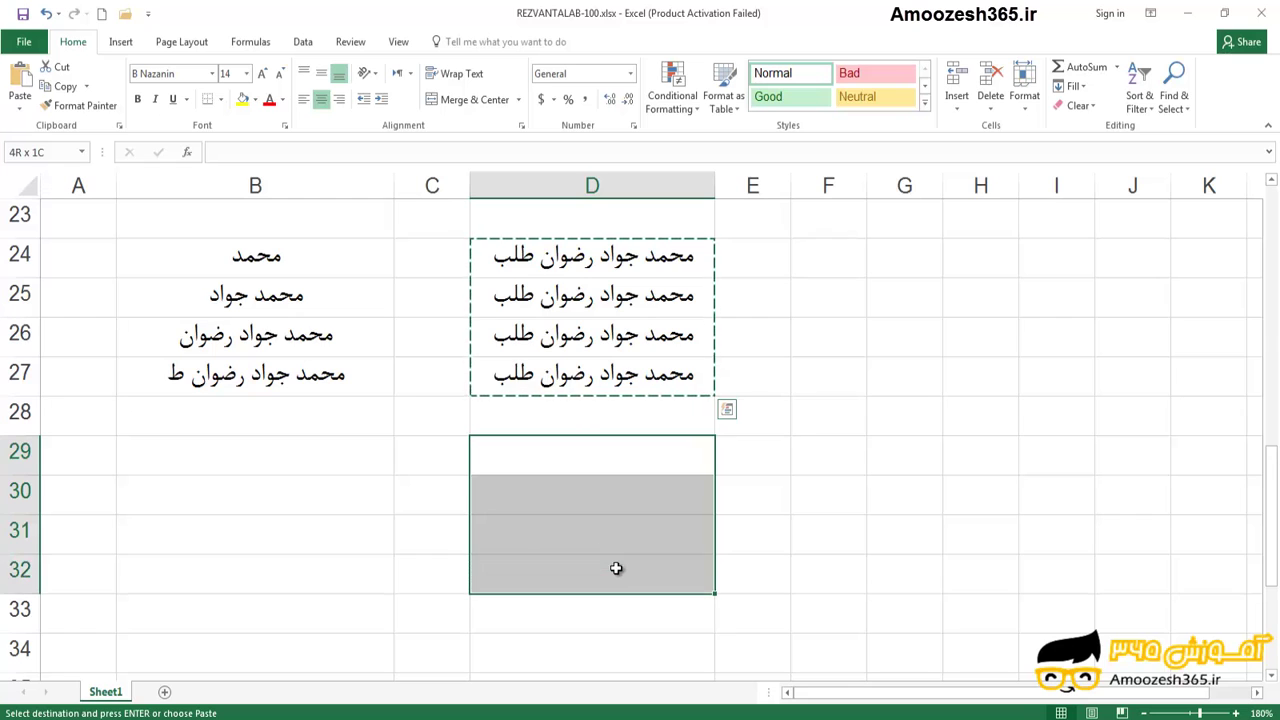
{"action": "right_click", "coordinate": [677, 454]}
{"action": "left_click", "coordinate": [714, 164]}
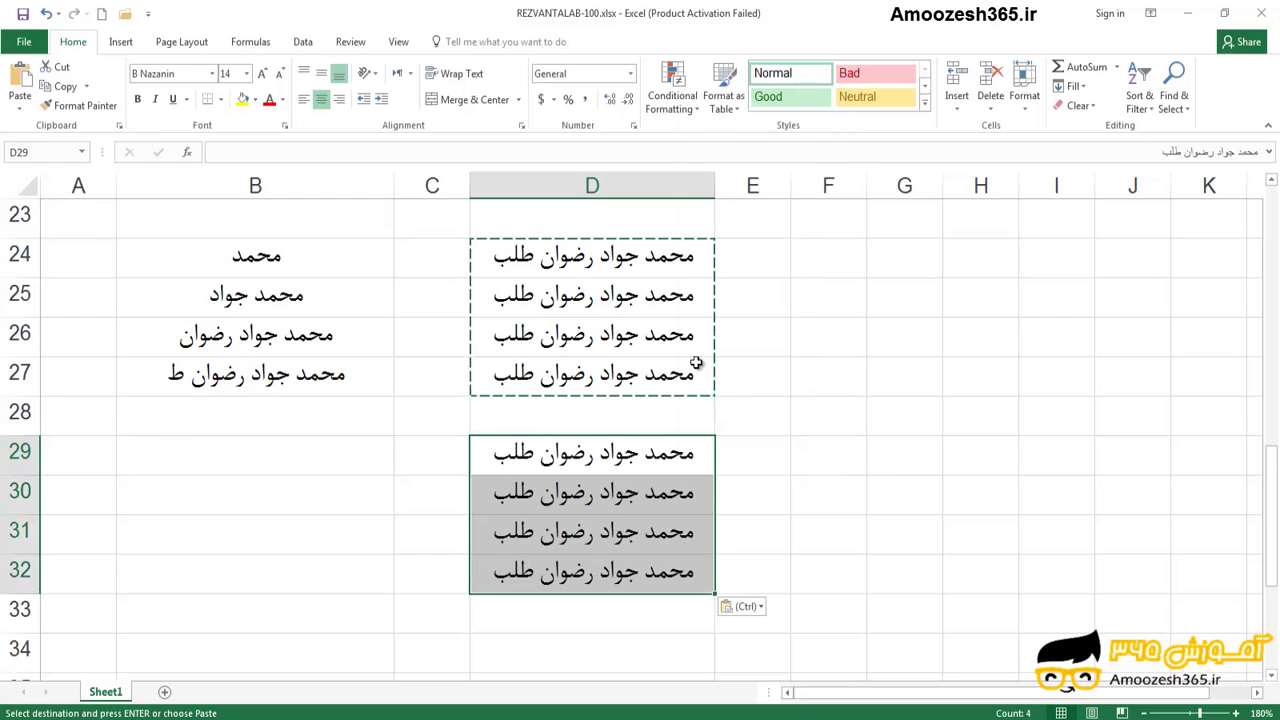
{"action": "key", "text": "Escape"}
Enter a RIGHT formula in cell B29 that extracts the last 3 characters of D29.
{"action": "left_click", "coordinate": [325, 453]}
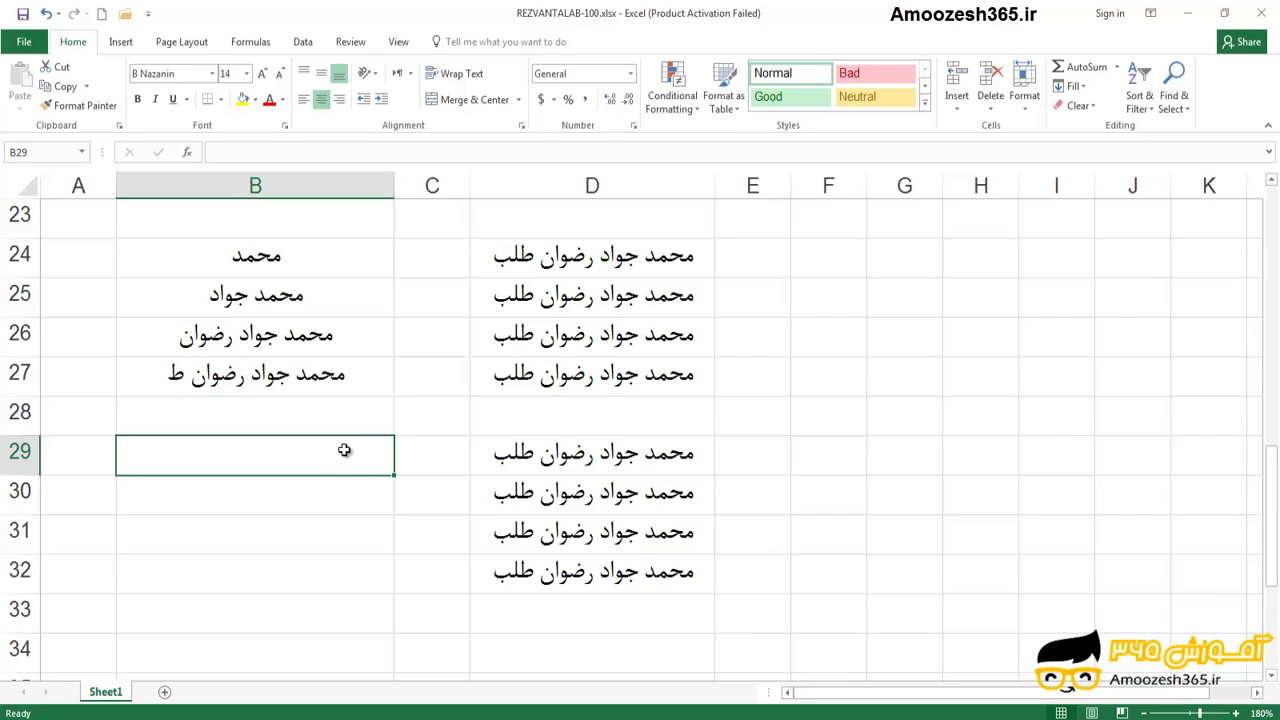
{"action": "type", "text": "="}
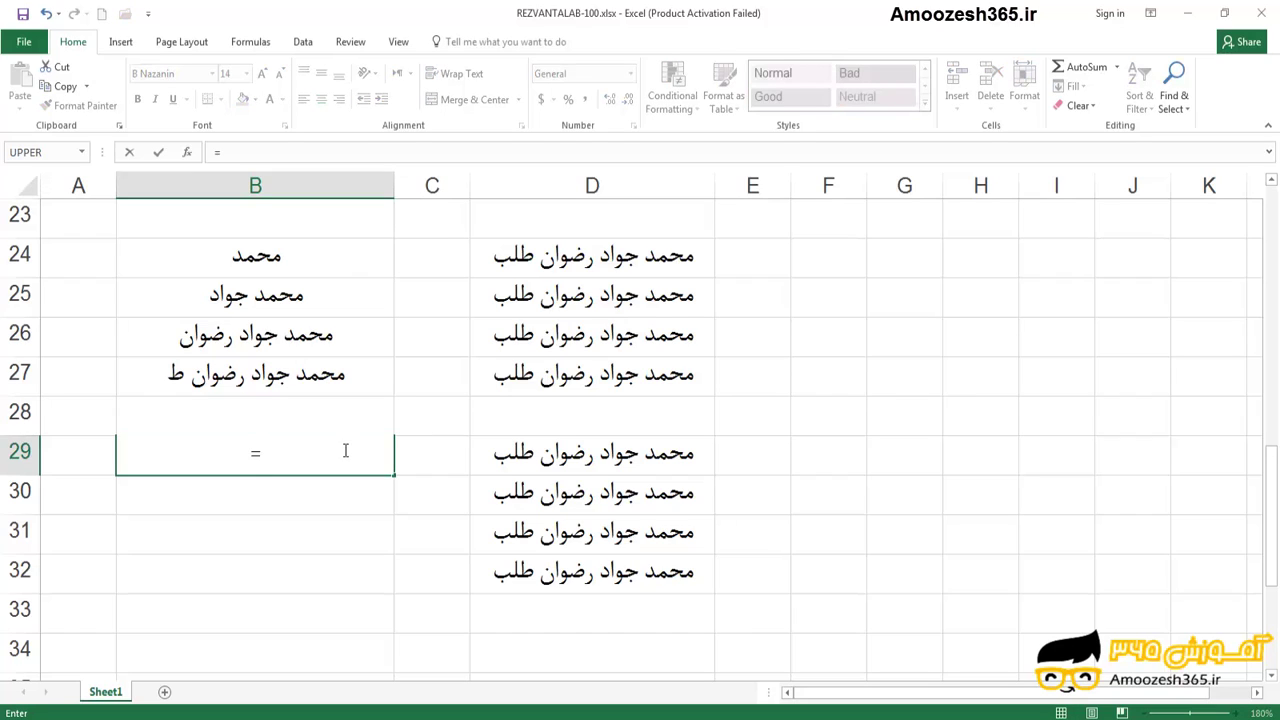
{"action": "type", "text": "r"}
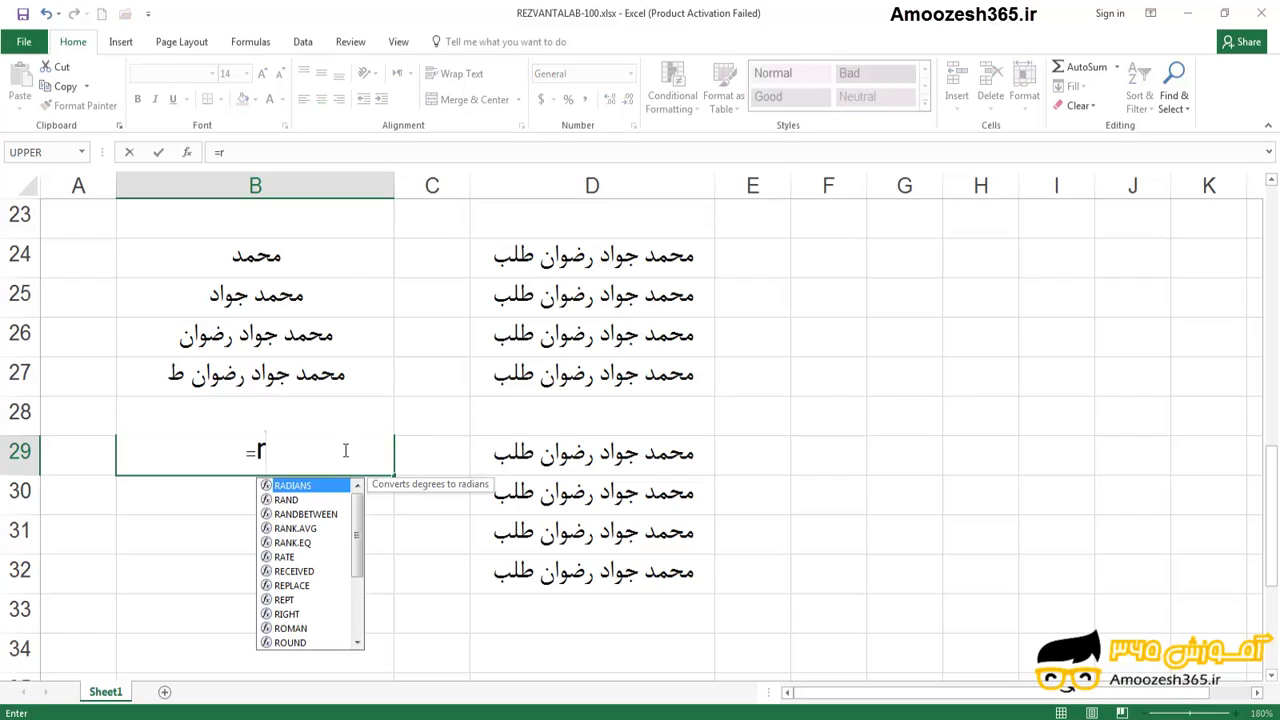
{"action": "type", "text": "ight"}
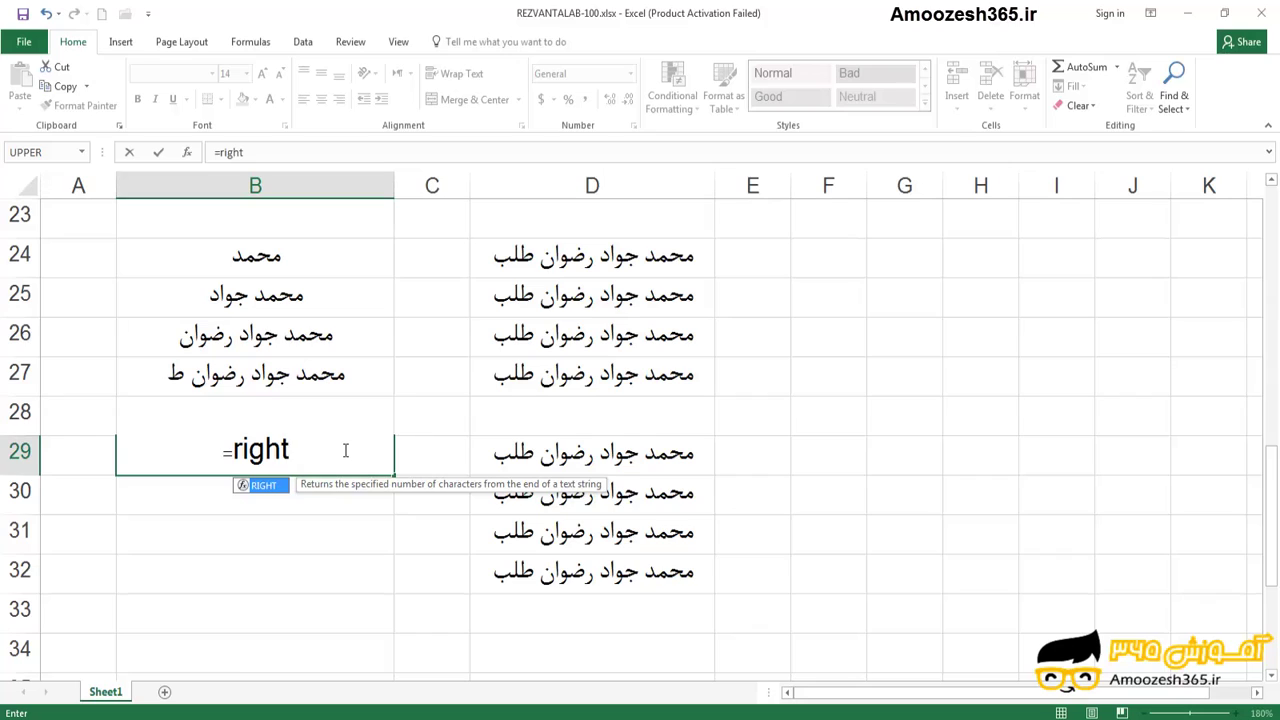
{"action": "type", "text": "("}
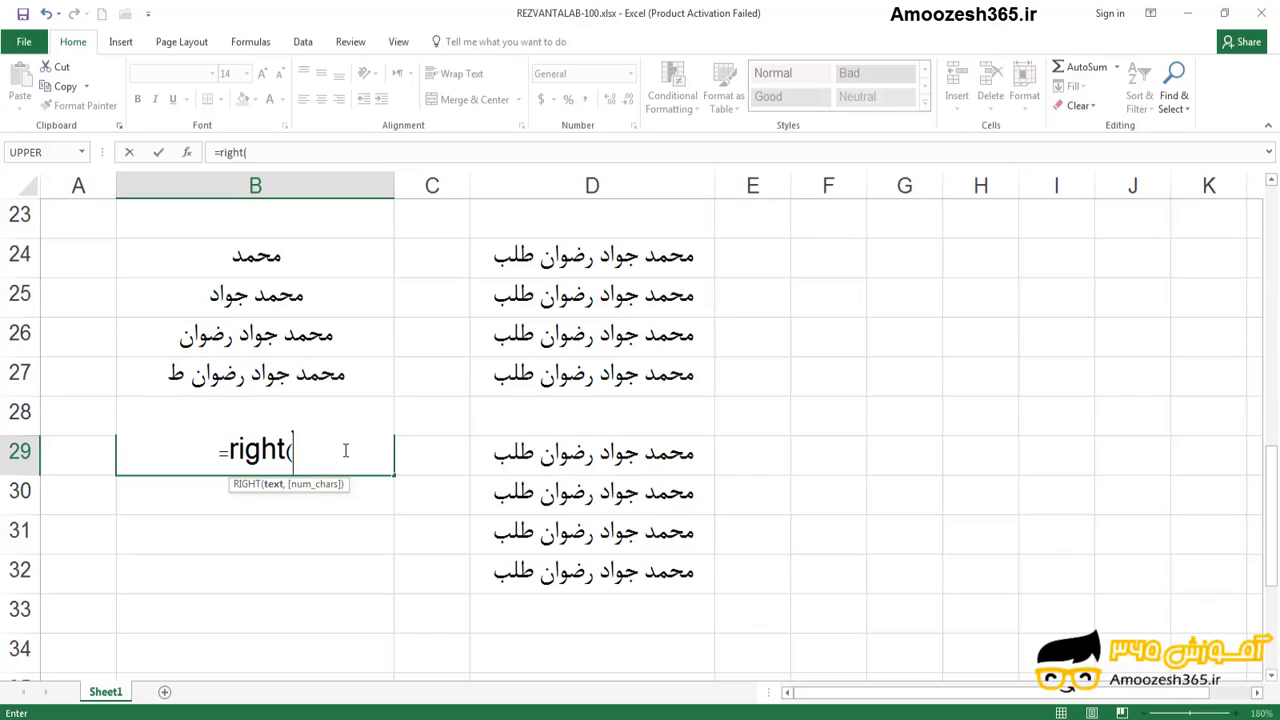
{"action": "left_click", "coordinate": [553, 461]}
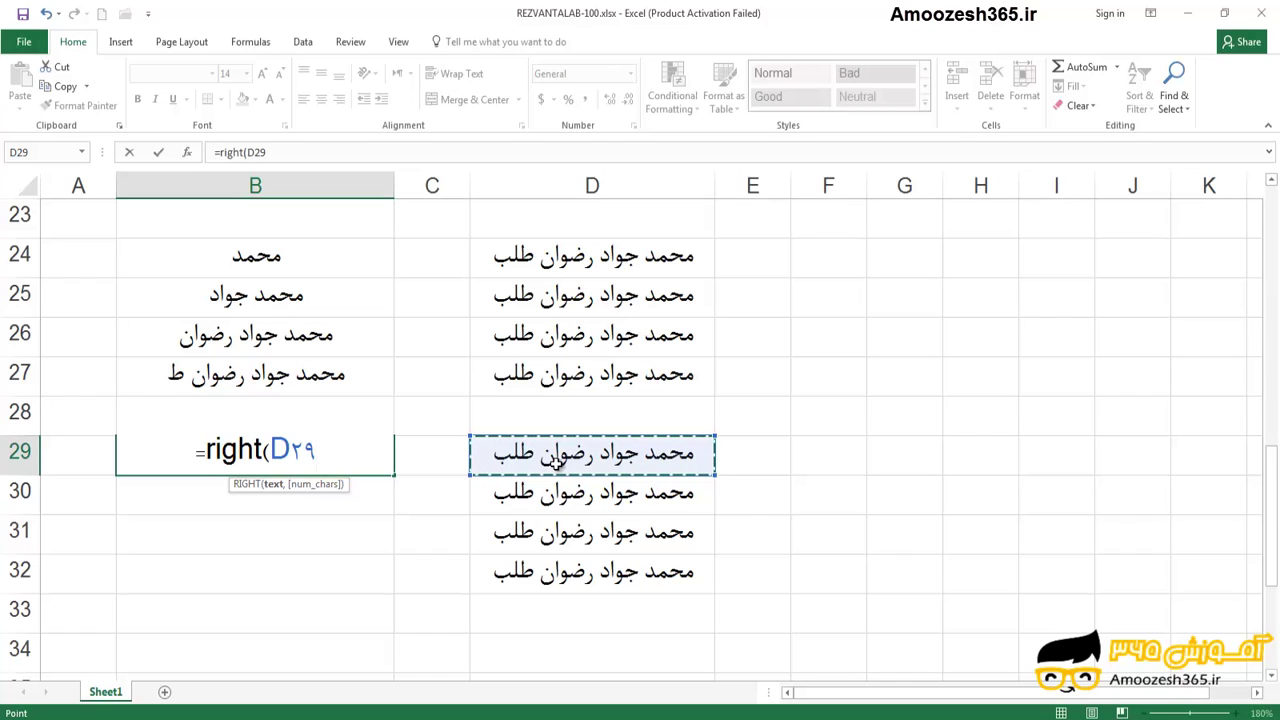
{"action": "type", "text": ",3"}
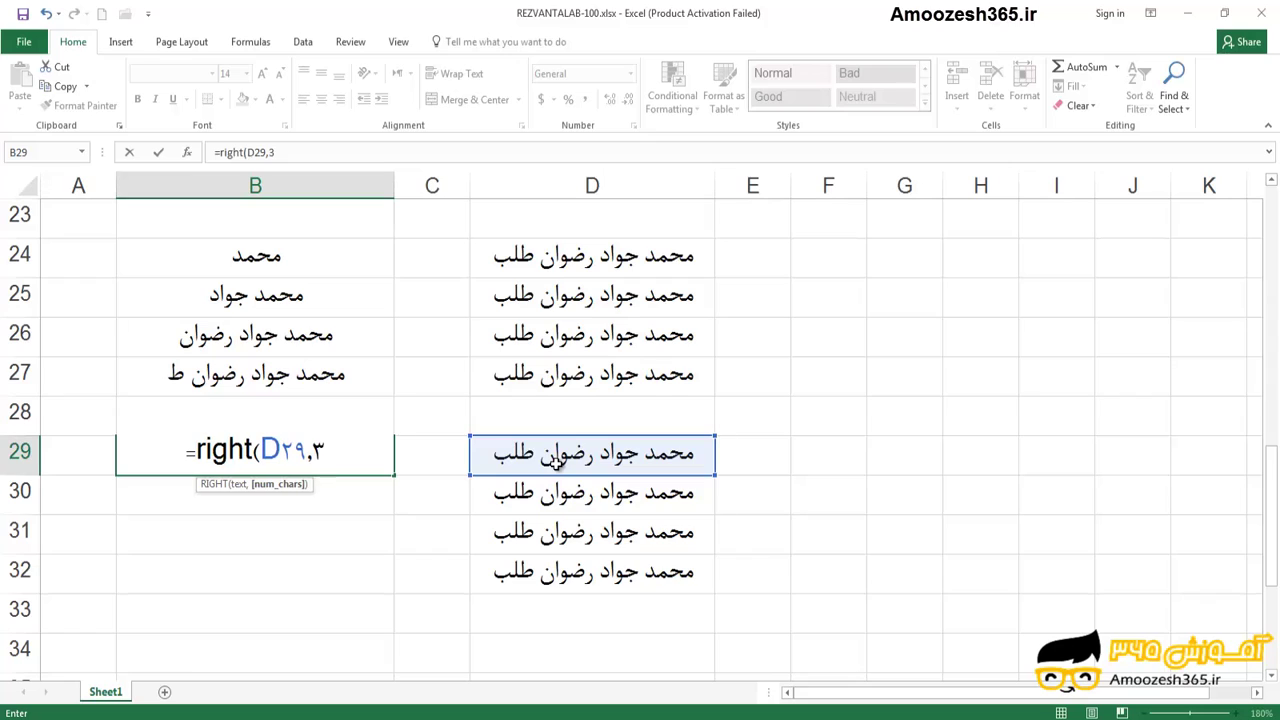
{"action": "type", "text": ")"}
{"action": "key", "text": "Return"}
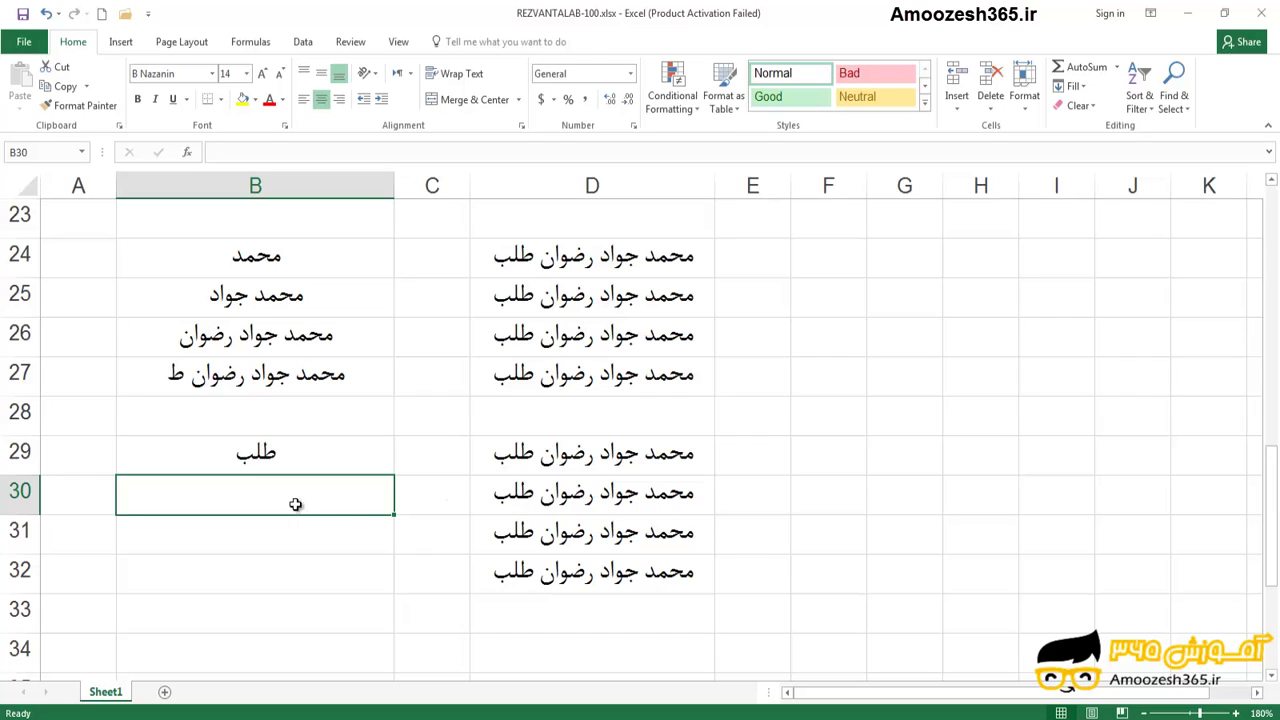
Copy the RIGHT formula from B29 into cells B30:B32 and clear the copy marker.
{"action": "left_click", "coordinate": [282, 462]}
{"action": "right_click", "coordinate": [282, 464]}
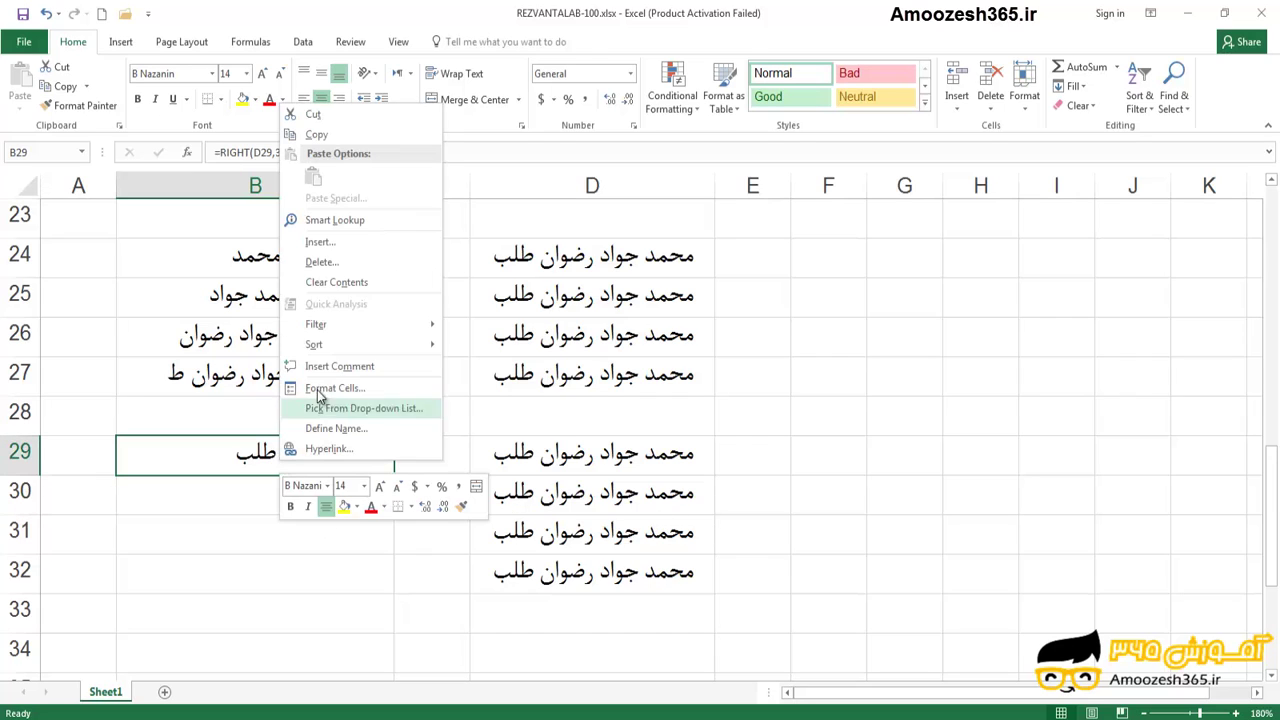
{"action": "left_click", "coordinate": [316, 134]}
{"action": "left_click_drag", "start_coordinate": [294, 491], "coordinate": [306, 566]}
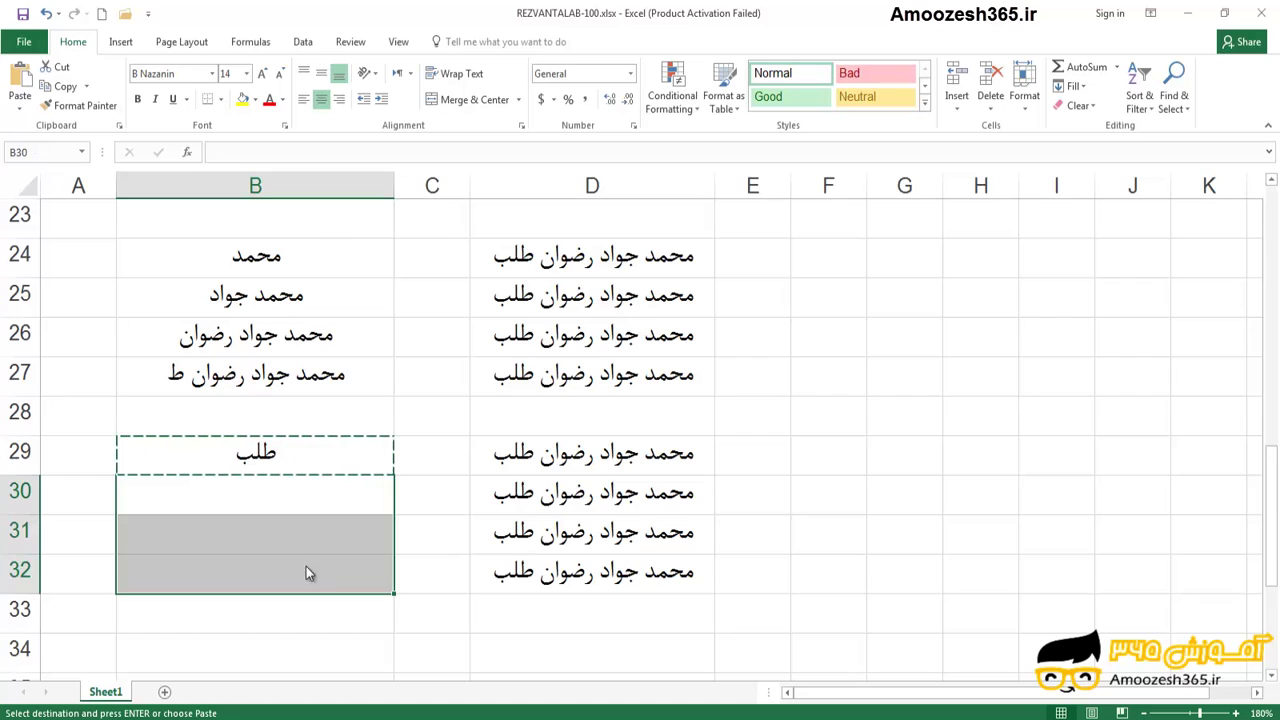
{"action": "right_click", "coordinate": [306, 566]}
{"action": "left_click", "coordinate": [342, 283]}
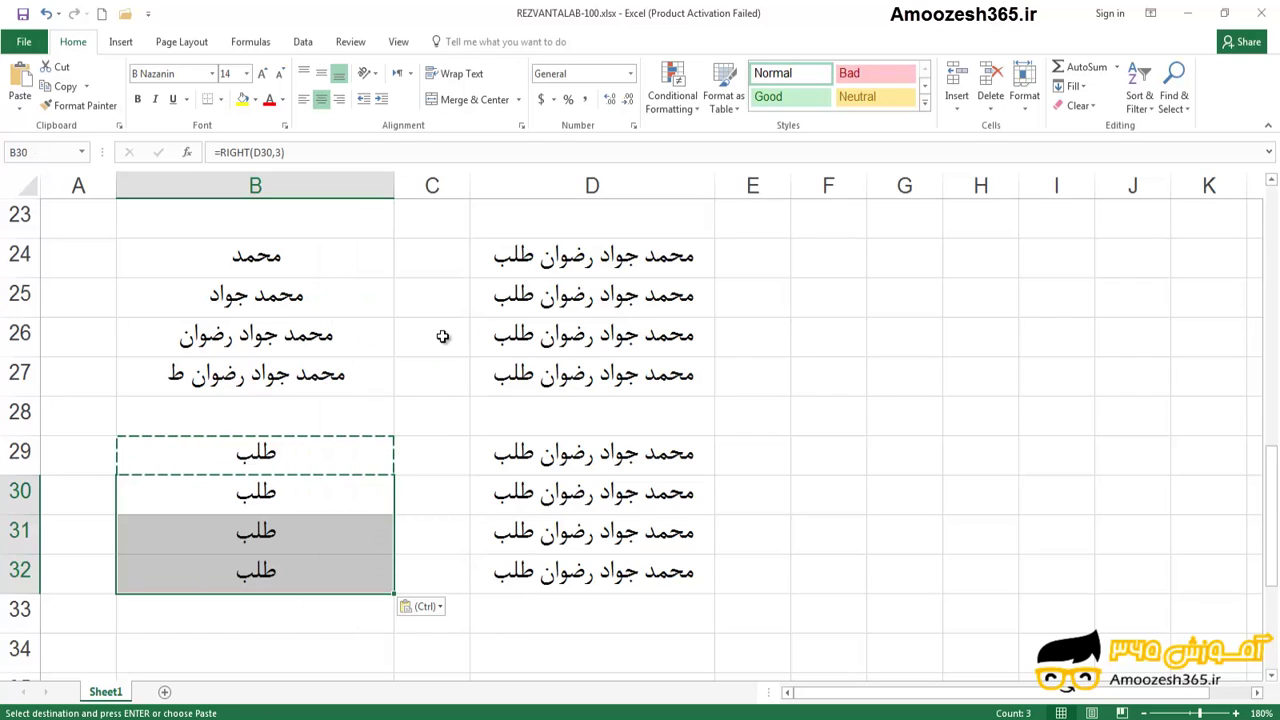
{"action": "key", "text": "Escape"}
Change the number of characters in cell B30's RIGHT formula to 9.
{"action": "left_click", "coordinate": [283, 491]}
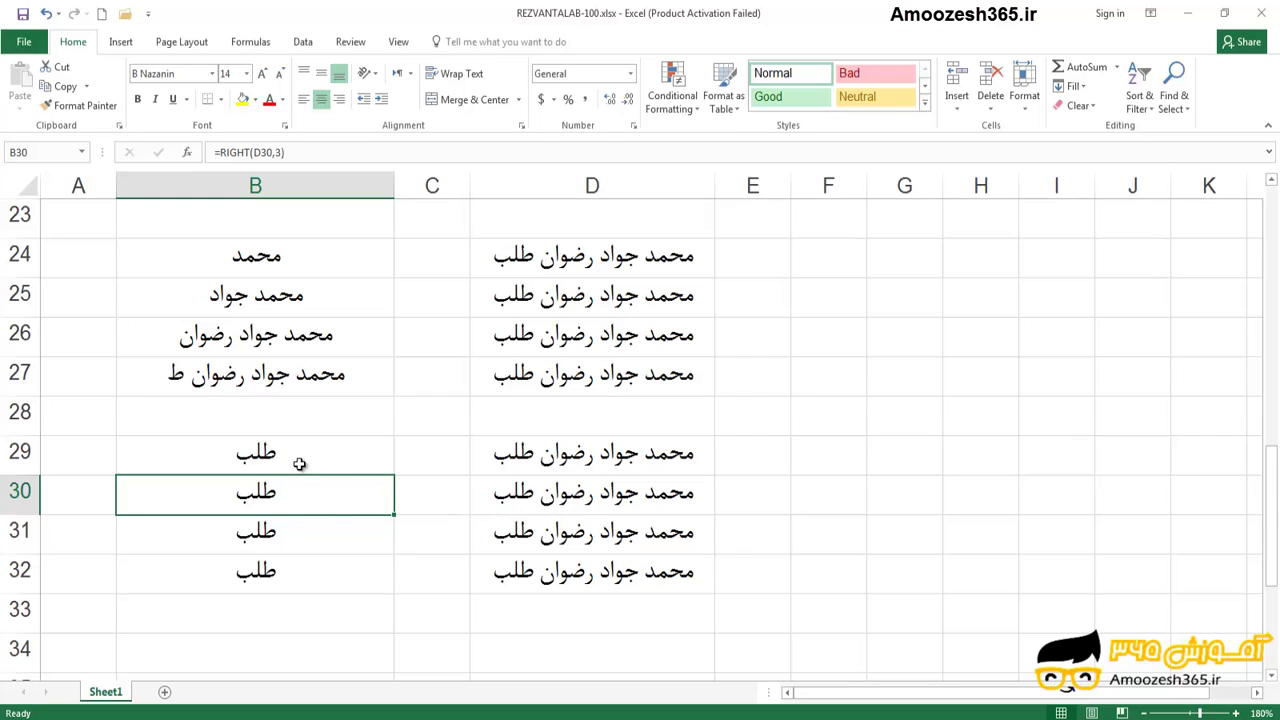
{"action": "left_click", "coordinate": [277, 155]}
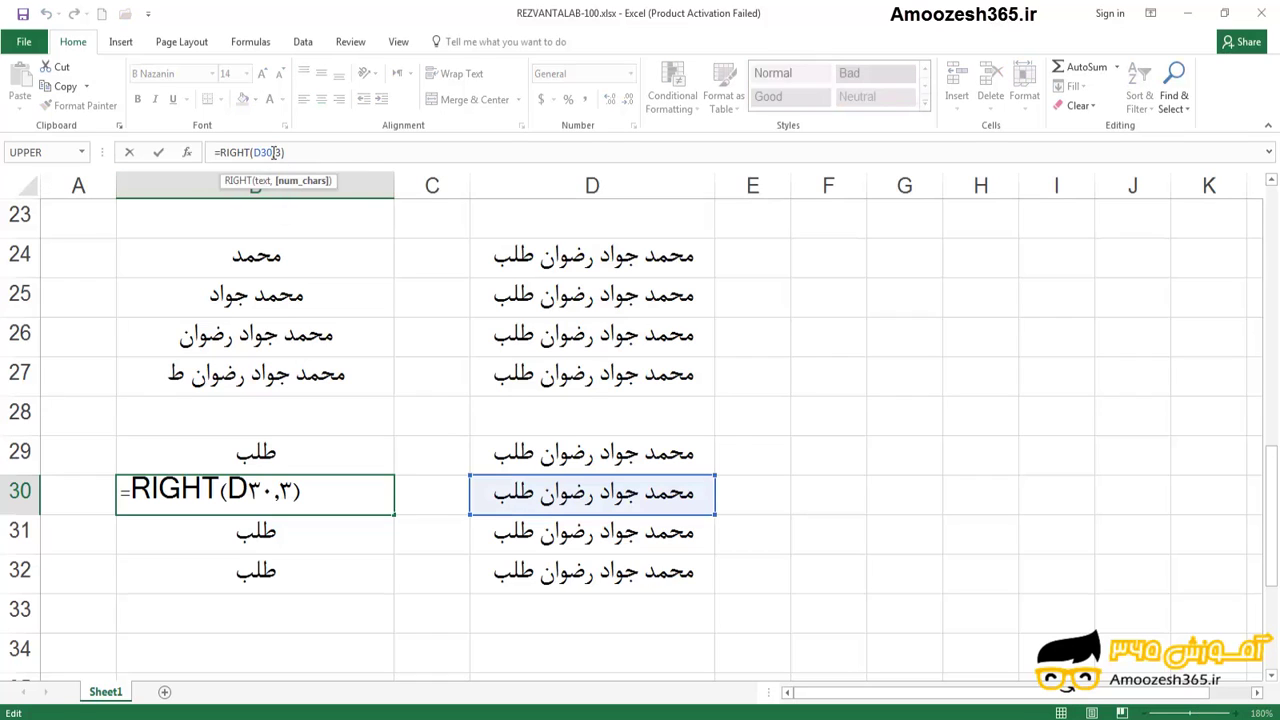
{"action": "key", "text": "BackSpace"}
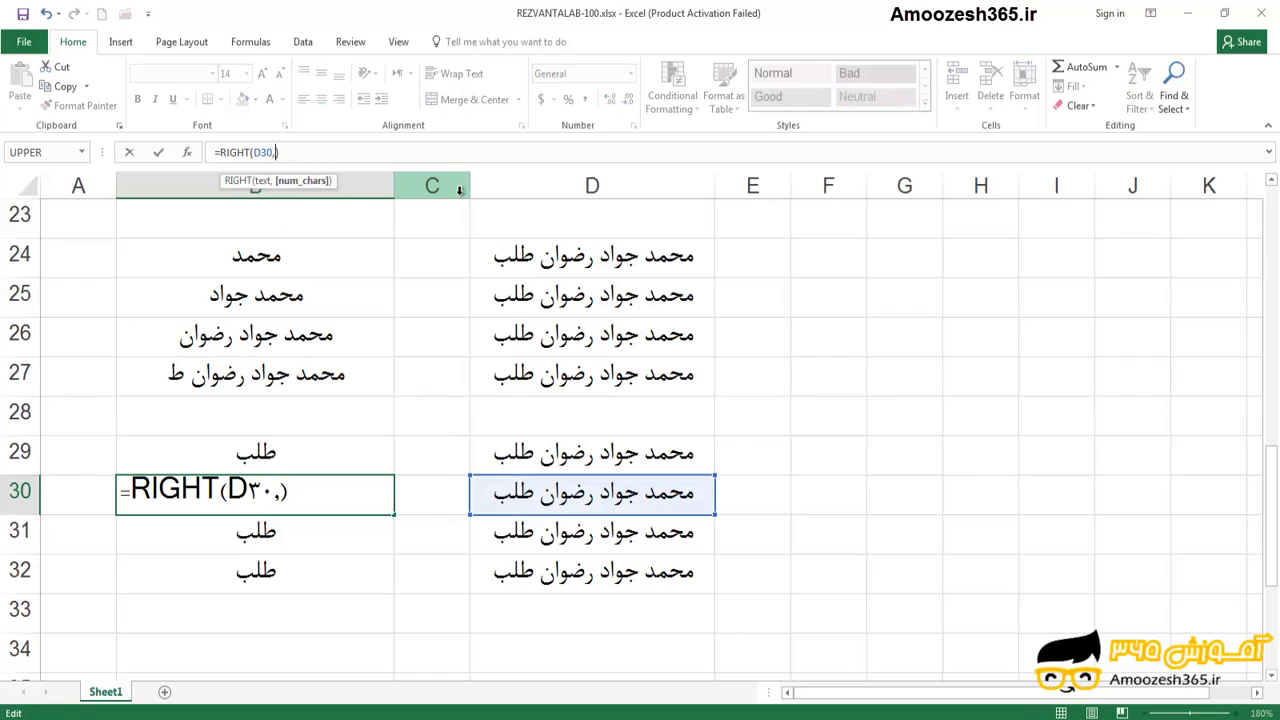
{"action": "type", "text": "9"}
{"action": "key", "text": "Return"}
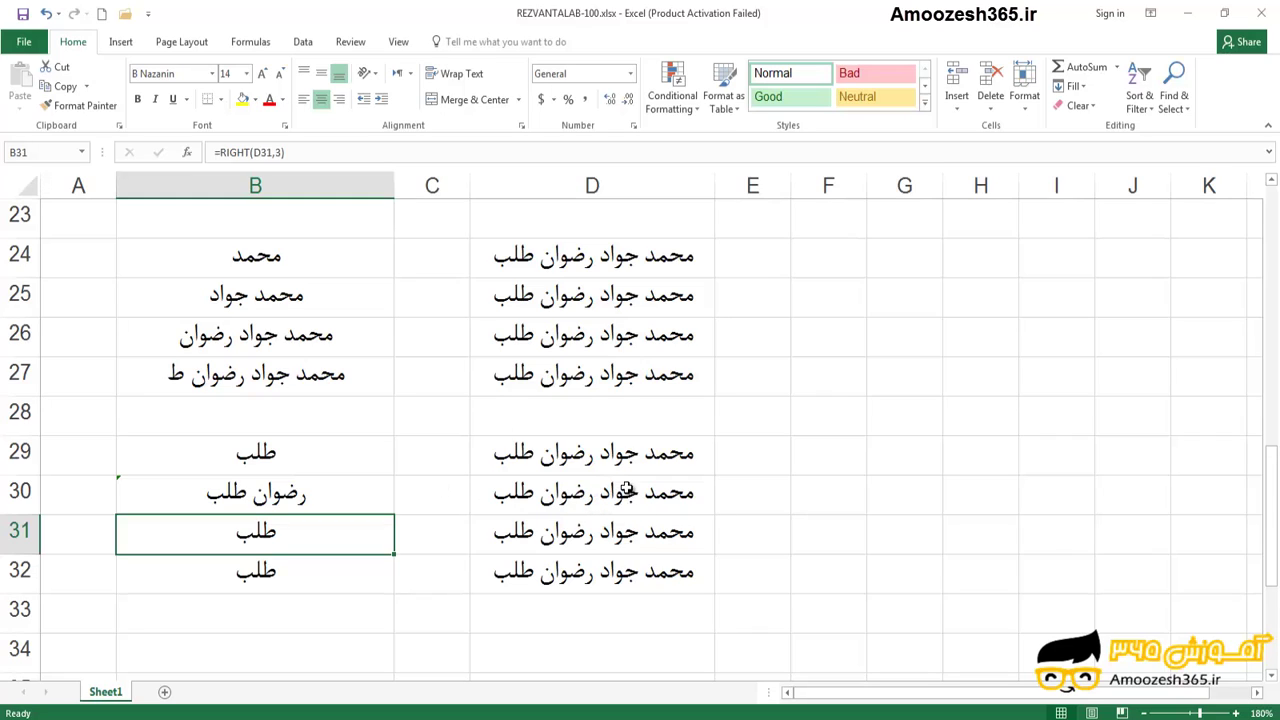
Change the number of characters in cell B31's RIGHT formula to 14.
{"action": "left_click", "coordinate": [277, 153]}
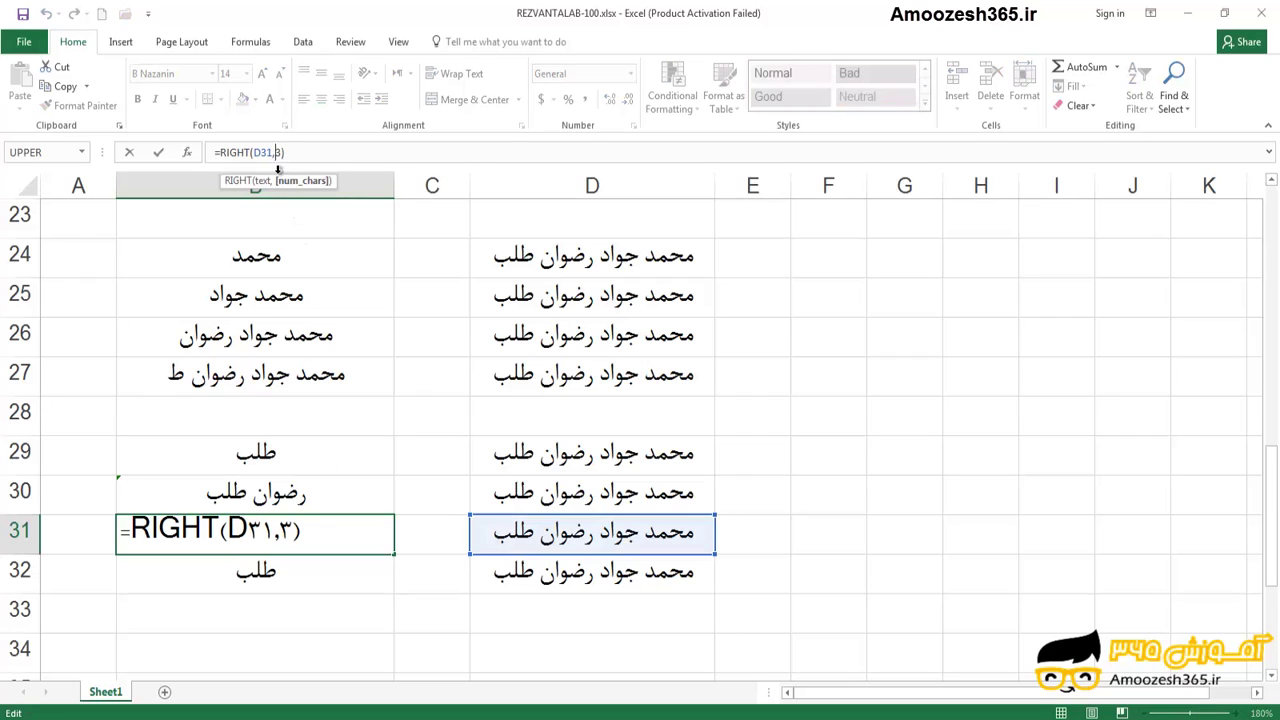
{"action": "key", "text": "BackSpace"}
{"action": "type", "text": "4"}
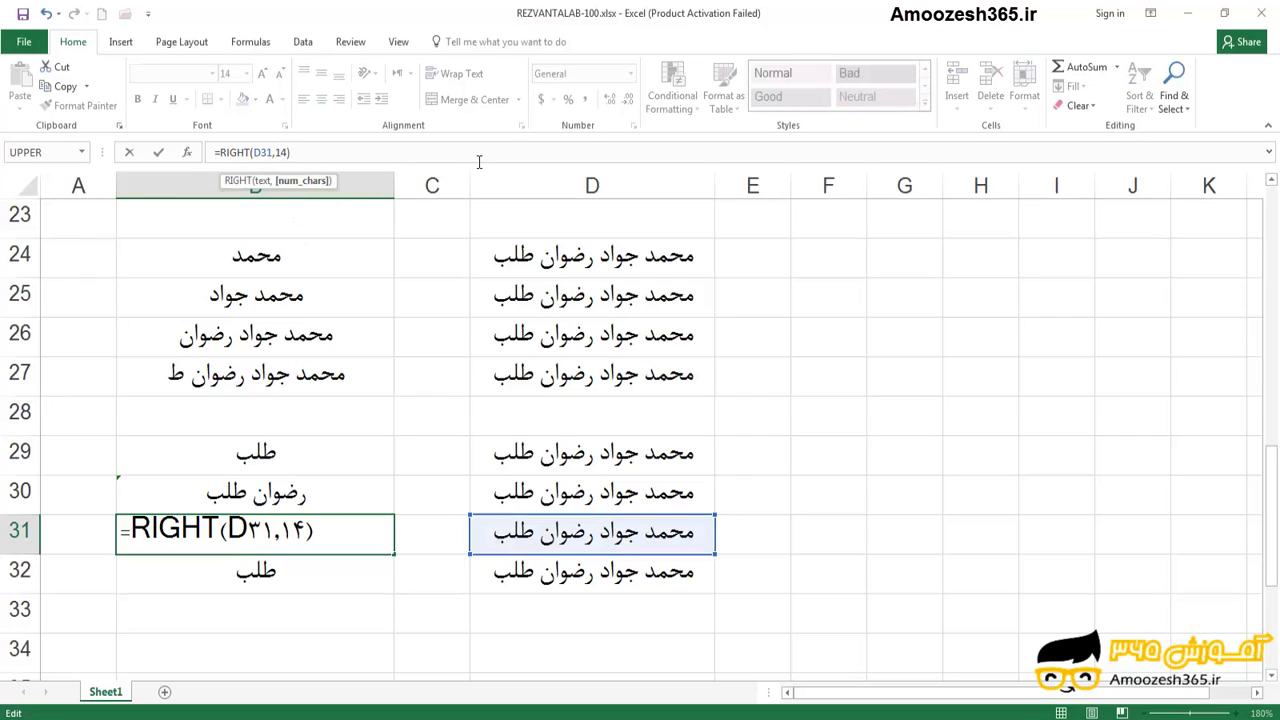
{"action": "key", "text": "Return"}
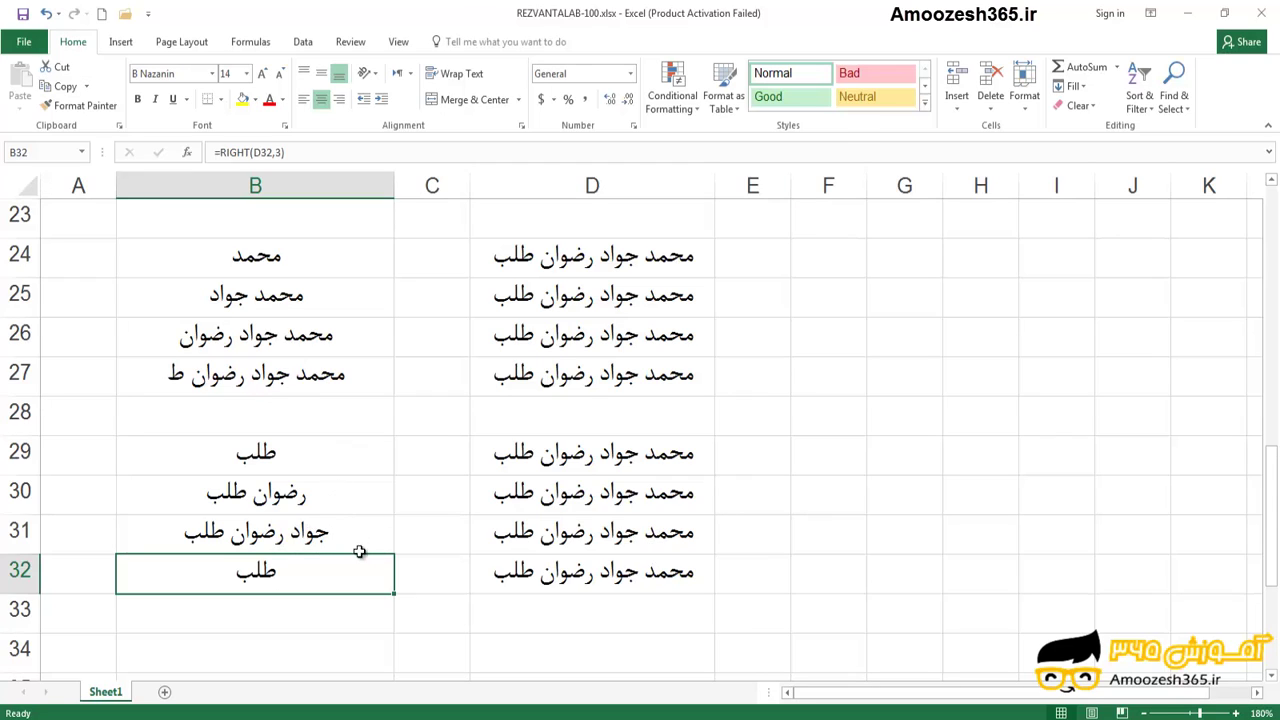
{"action": "left_click", "coordinate": [300, 530]}
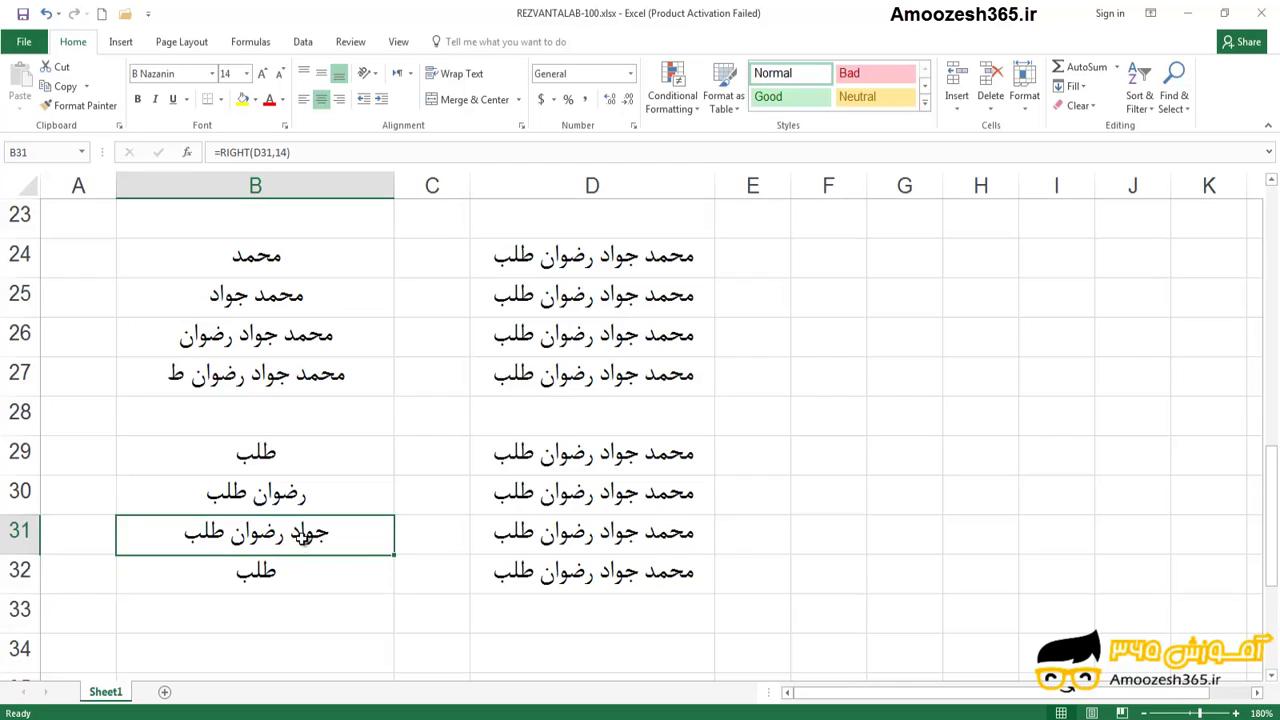
Change the number of characters in cell B32's RIGHT formula to 16.
{"action": "left_click", "coordinate": [306, 568]}
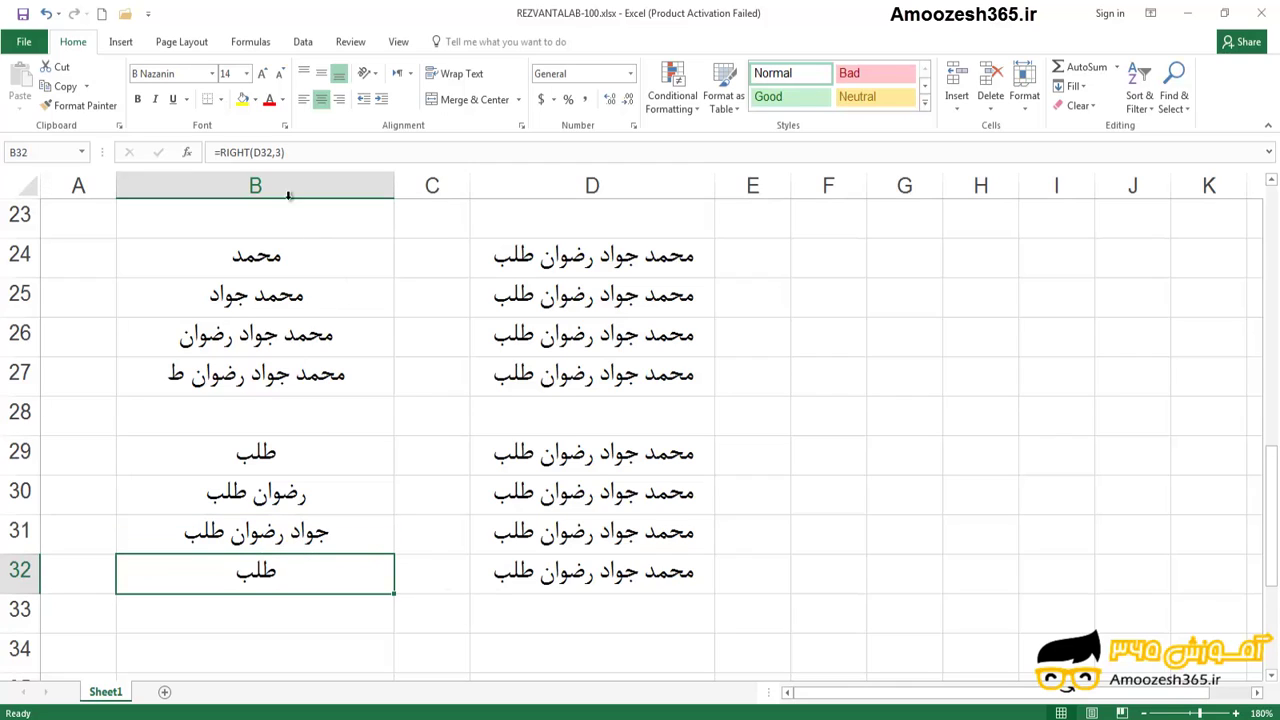
{"action": "left_click", "coordinate": [276, 152]}
{"action": "left_click", "coordinate": [276, 152]}
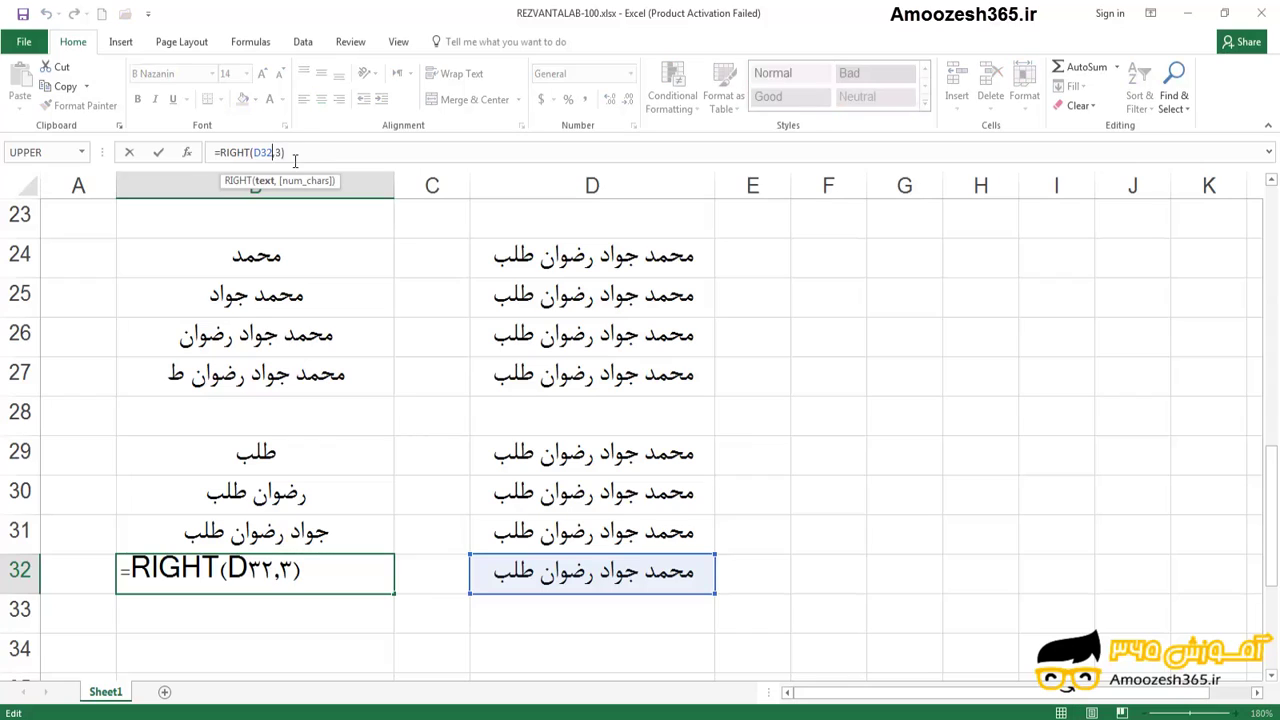
{"action": "left_click", "coordinate": [278, 152]}
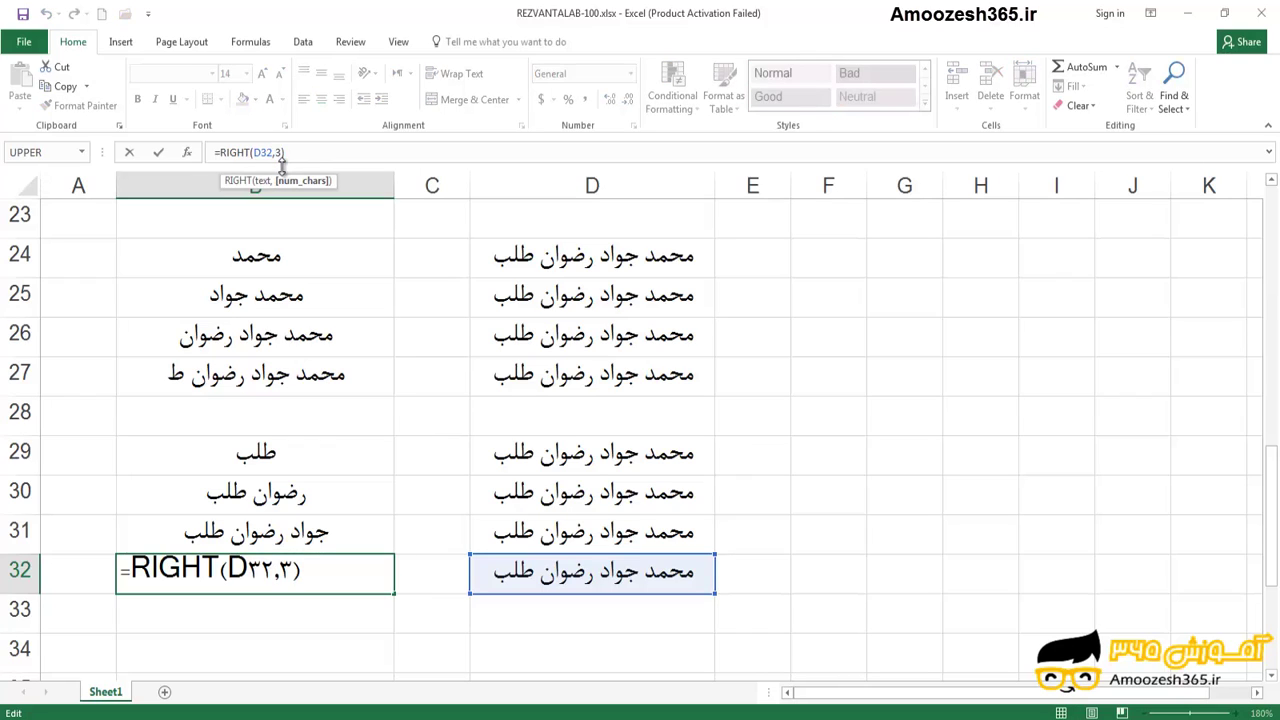
{"action": "key", "text": "BackSpace"}
{"action": "type", "text": "14"}
{"action": "key", "text": "Return"}
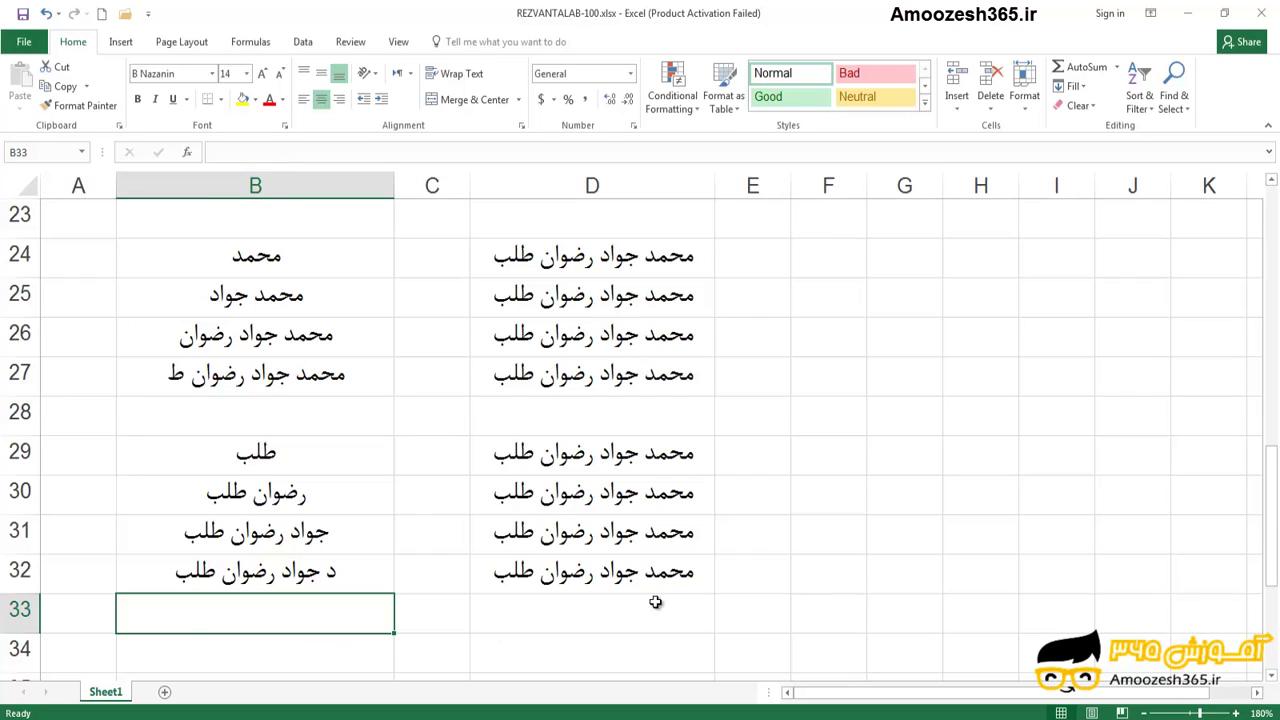
{"action": "left_click", "coordinate": [357, 580]}
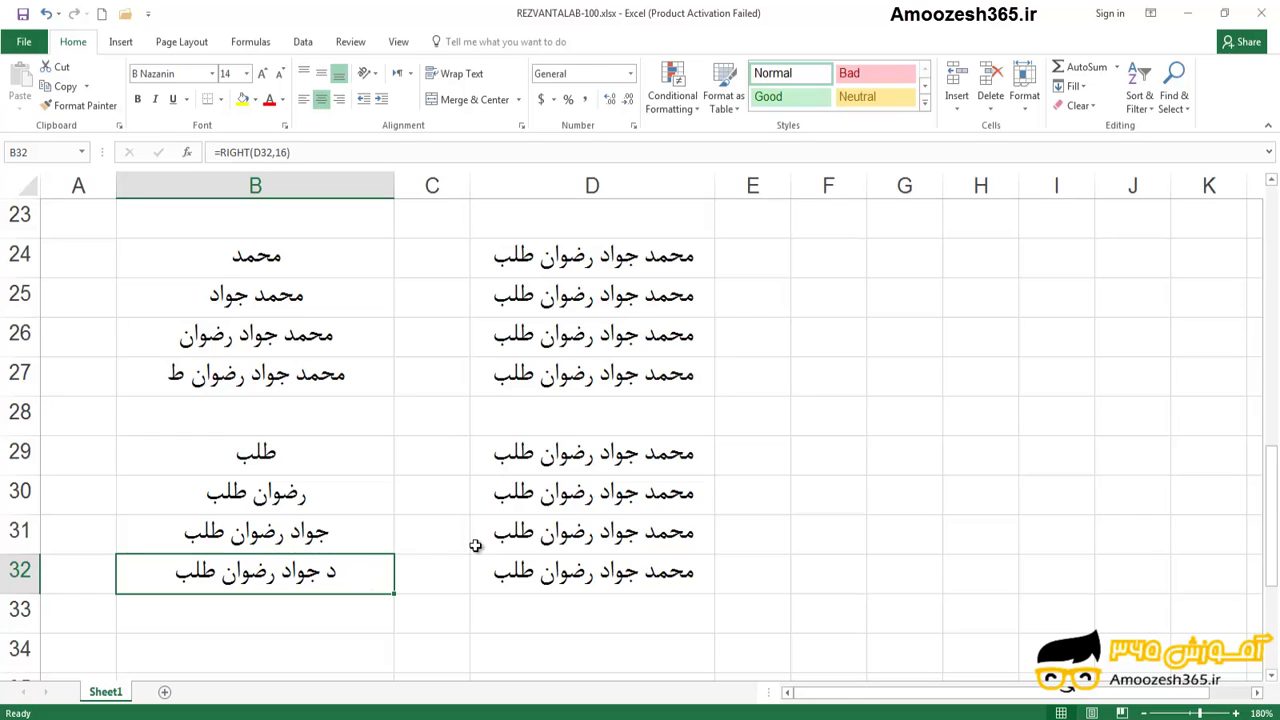
Copy the full-name text in D32 into cells D33:D34 and clear the copy marker.
{"action": "left_click", "coordinate": [1272, 680]}
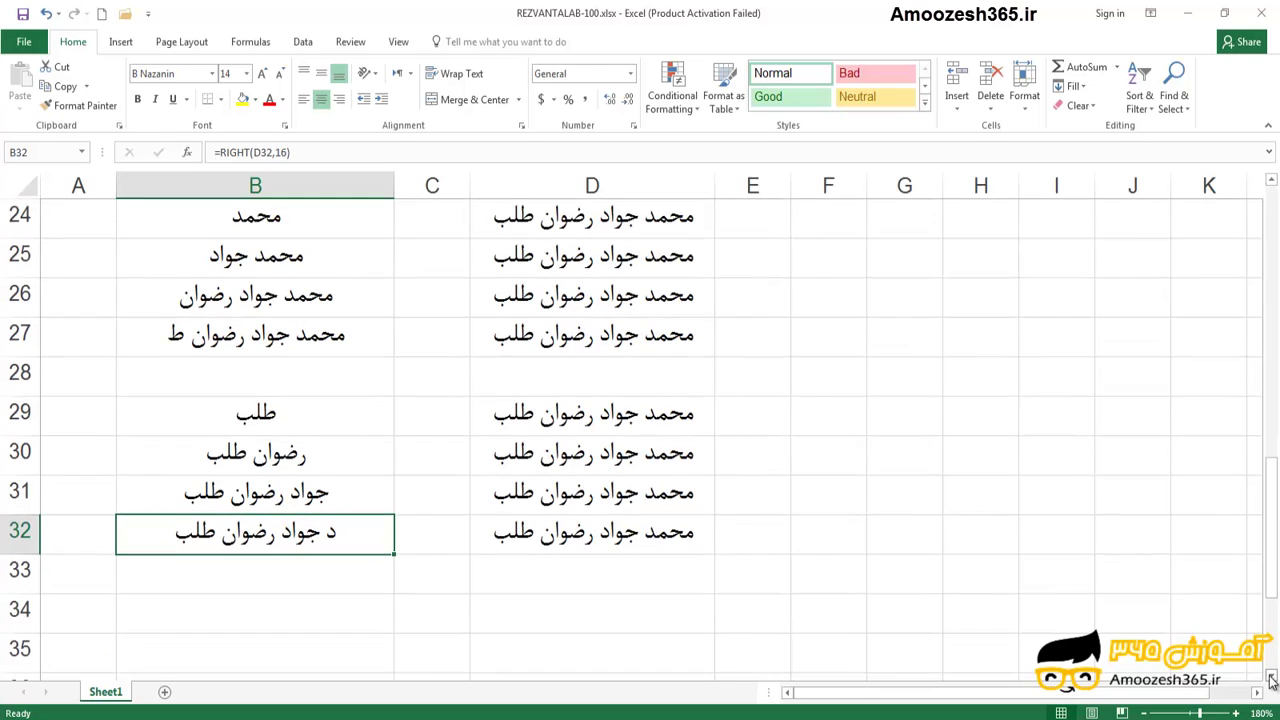
{"action": "left_click", "coordinate": [1272, 680]}
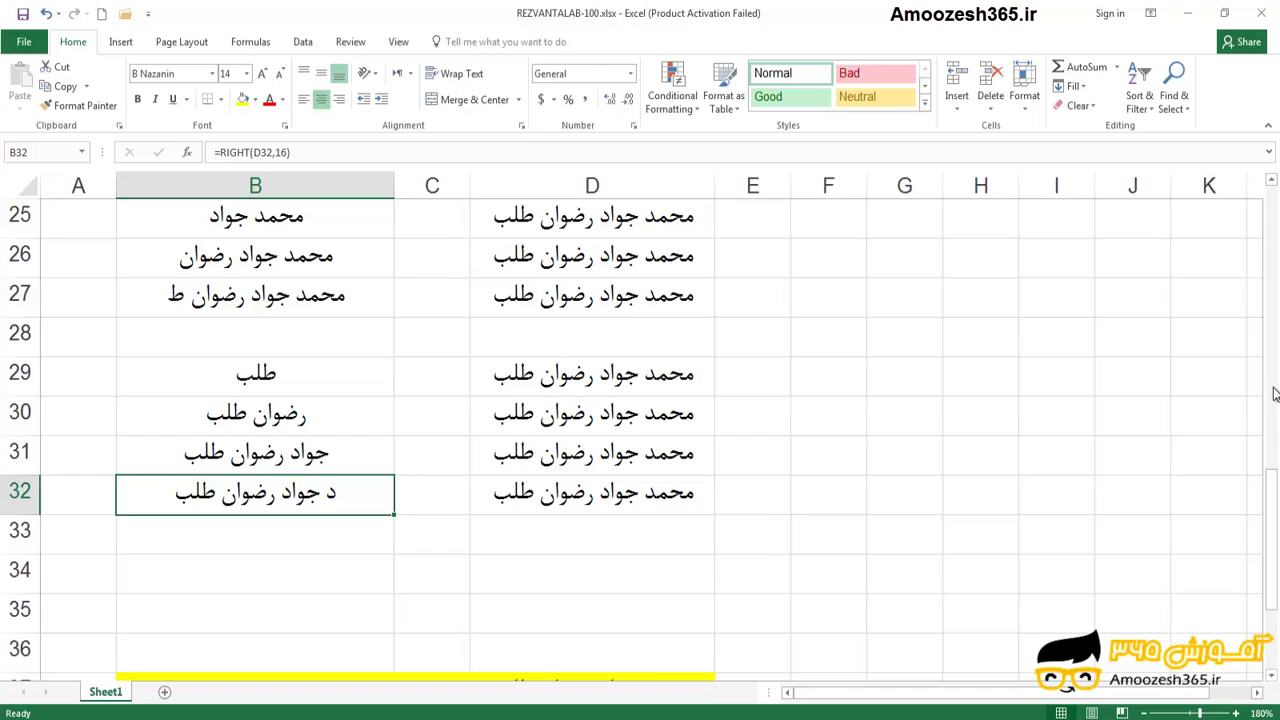
{"action": "left_click", "coordinate": [1272, 181]}
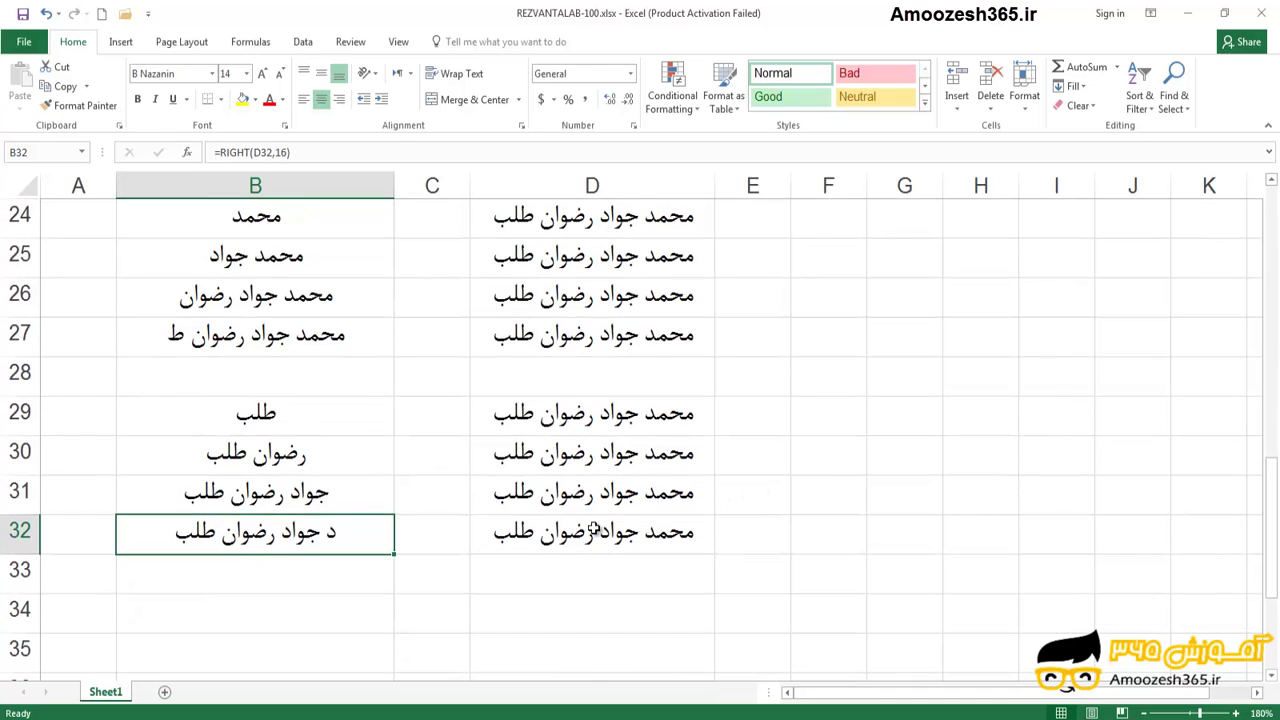
{"action": "left_click", "coordinate": [594, 531]}
{"action": "right_click", "coordinate": [594, 531]}
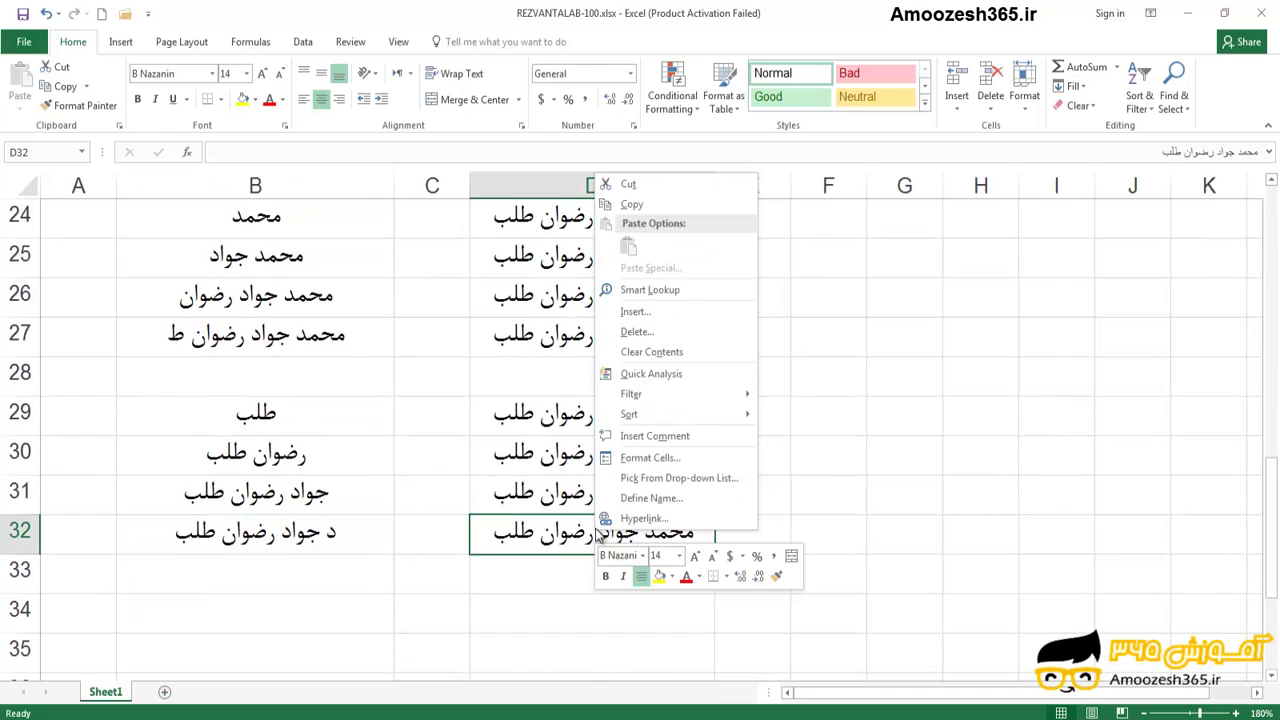
{"action": "left_click", "coordinate": [658, 208]}
{"action": "left_click_drag", "start_coordinate": [614, 581], "coordinate": [606, 614]}
{"action": "right_click", "coordinate": [614, 612]}
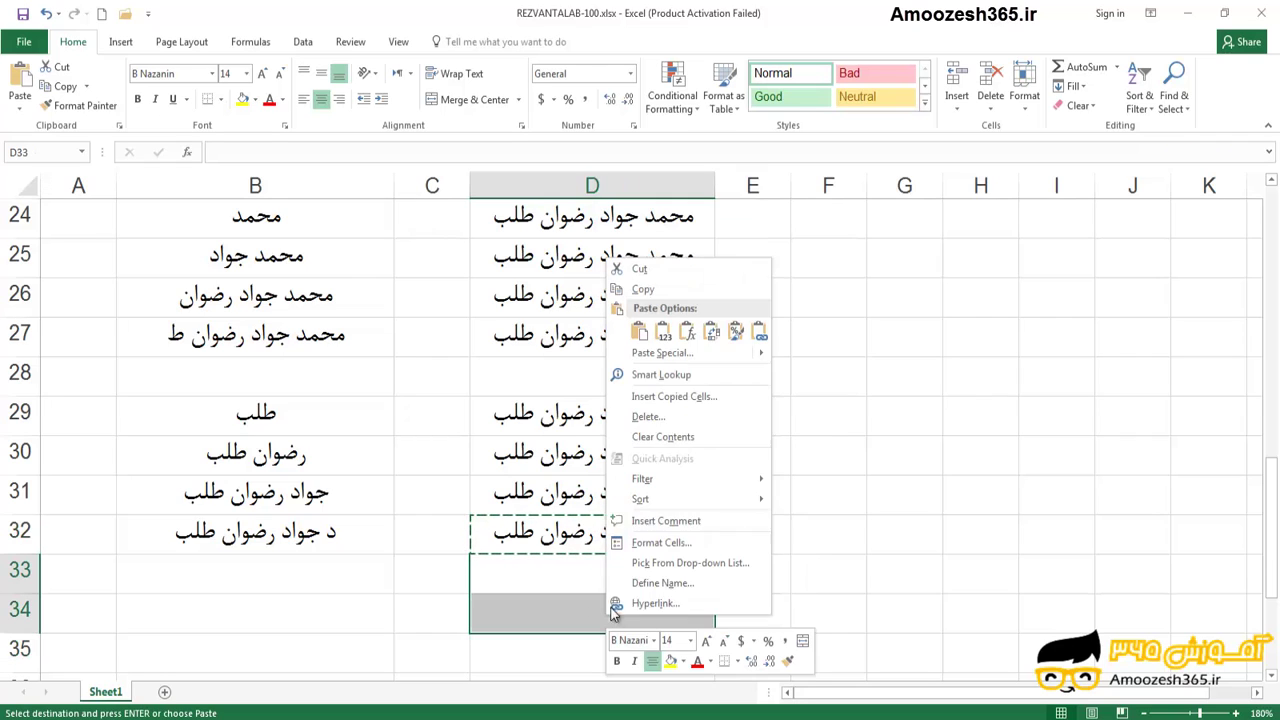
{"action": "left_click", "coordinate": [640, 335]}
{"action": "key", "text": "Escape"}
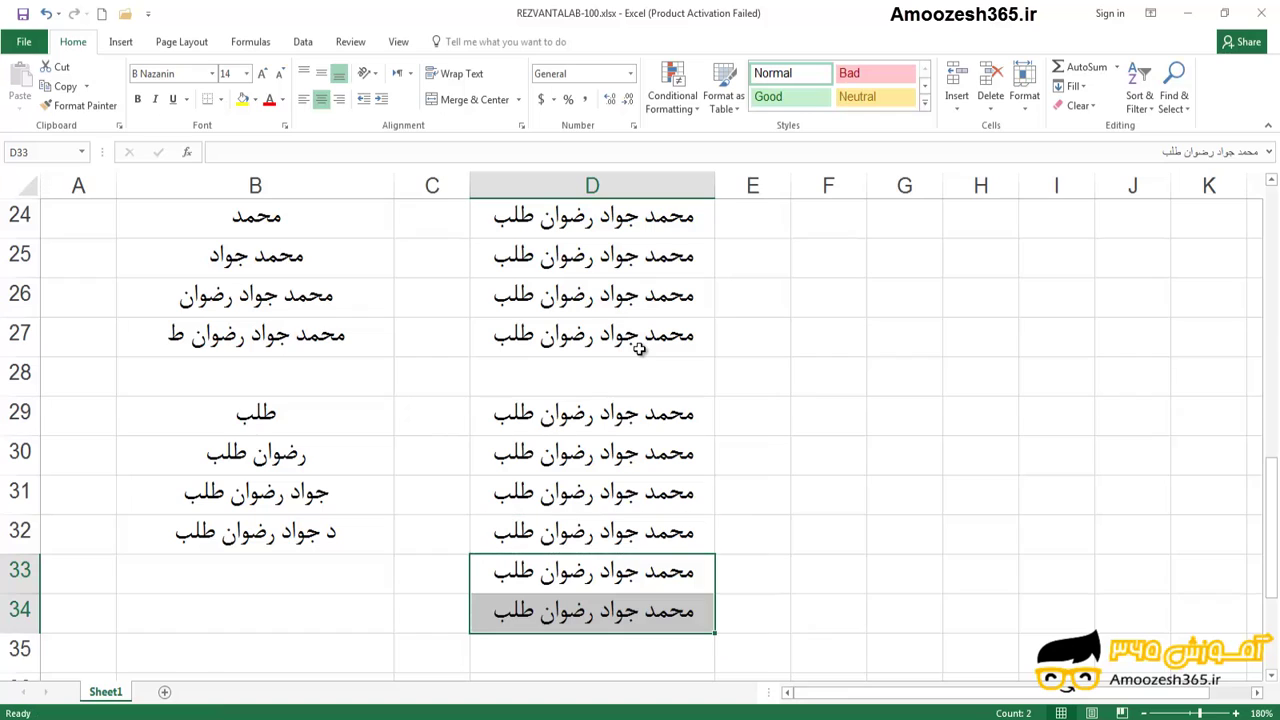
Try to enter the formula =mid(D33,5.200) in cell B33.
{"action": "left_click", "coordinate": [249, 565]}
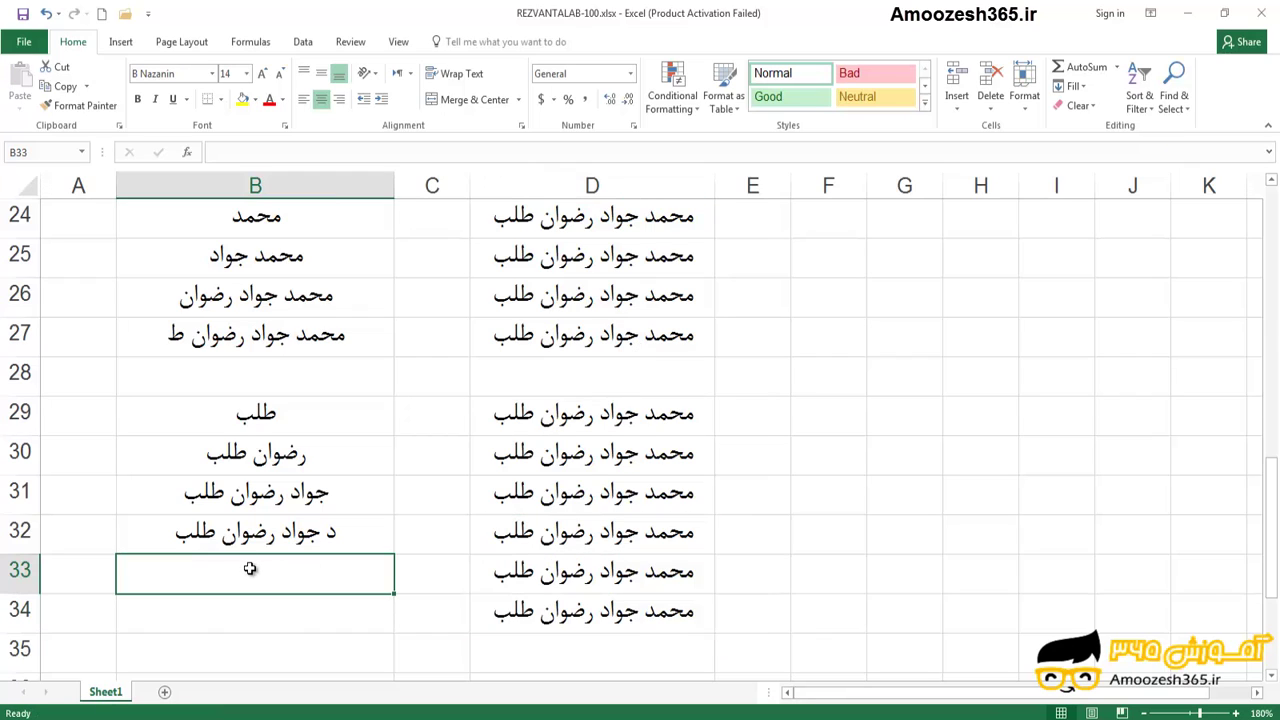
{"action": "type", "text": "=m"}
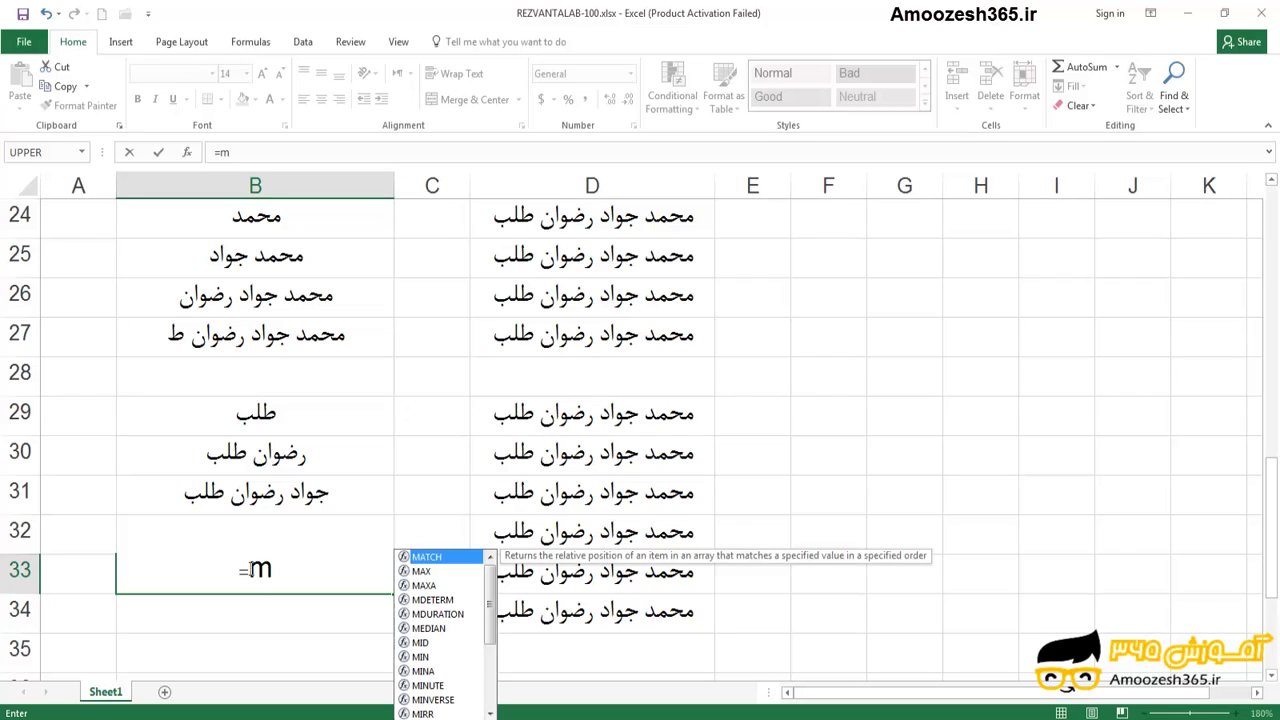
{"action": "type", "text": "id"}
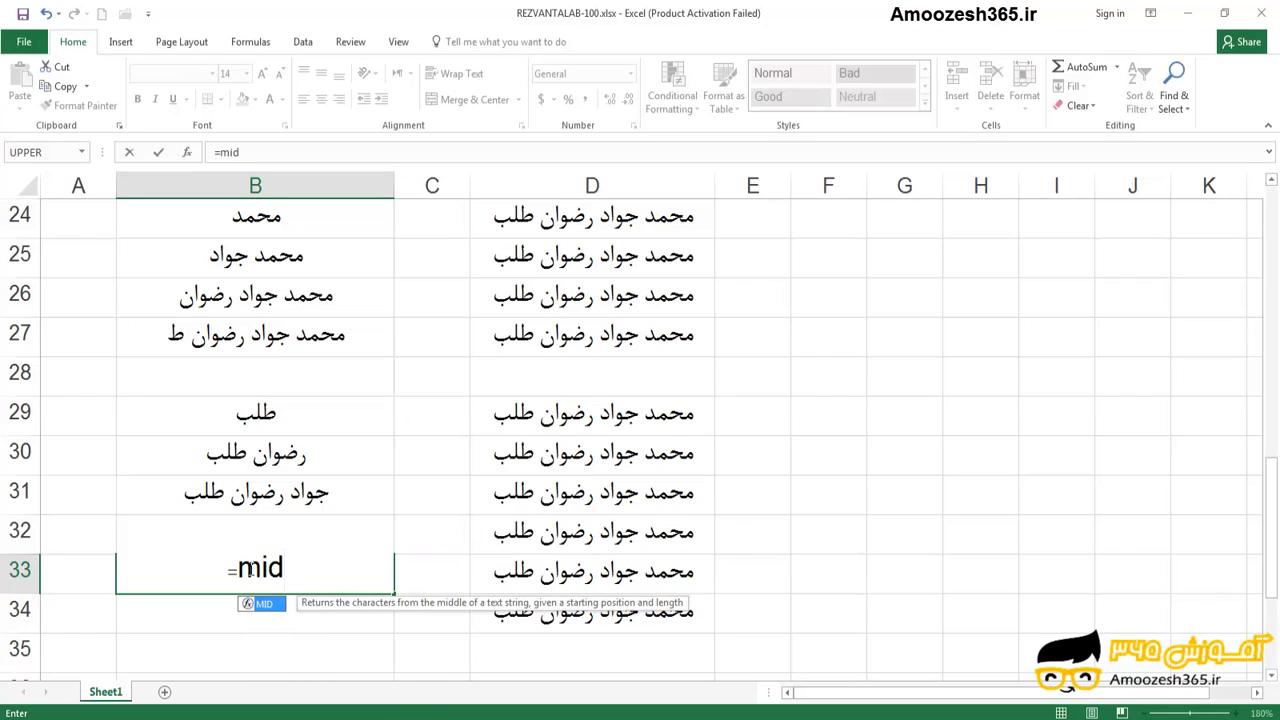
{"action": "type", "text": "("}
{"action": "left_click", "coordinate": [512, 575]}
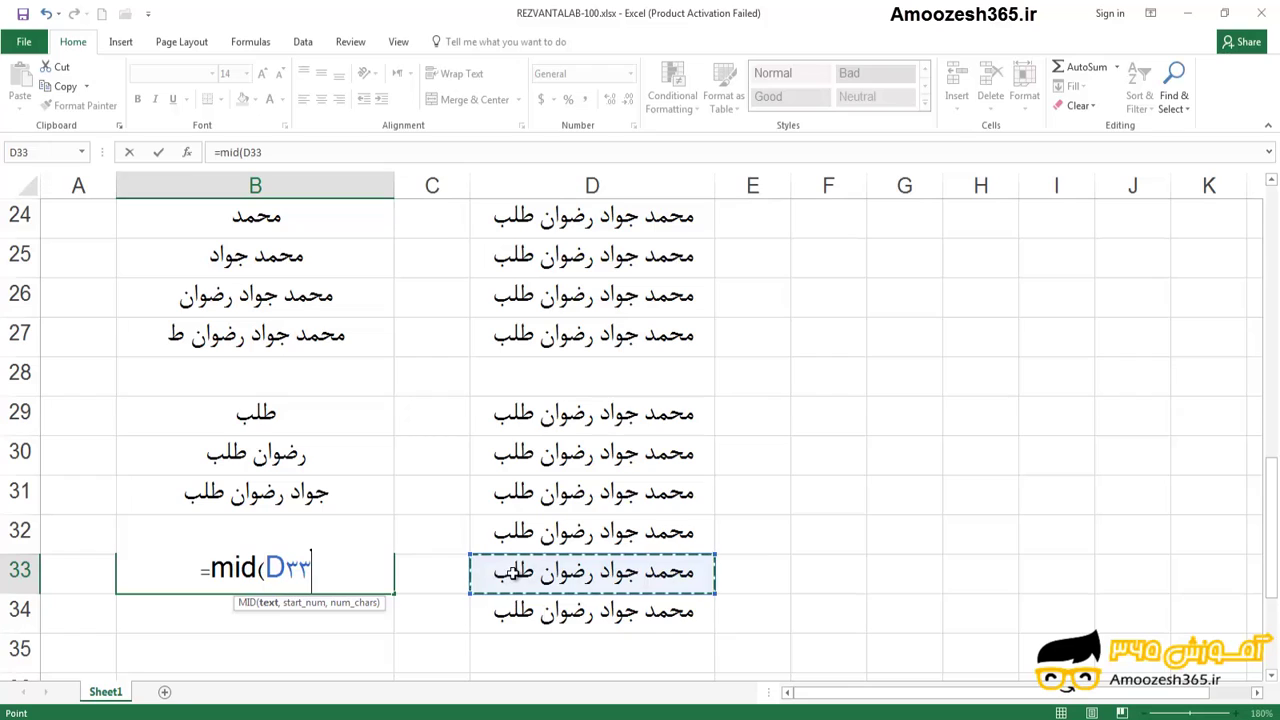
{"action": "type", "text": ","}
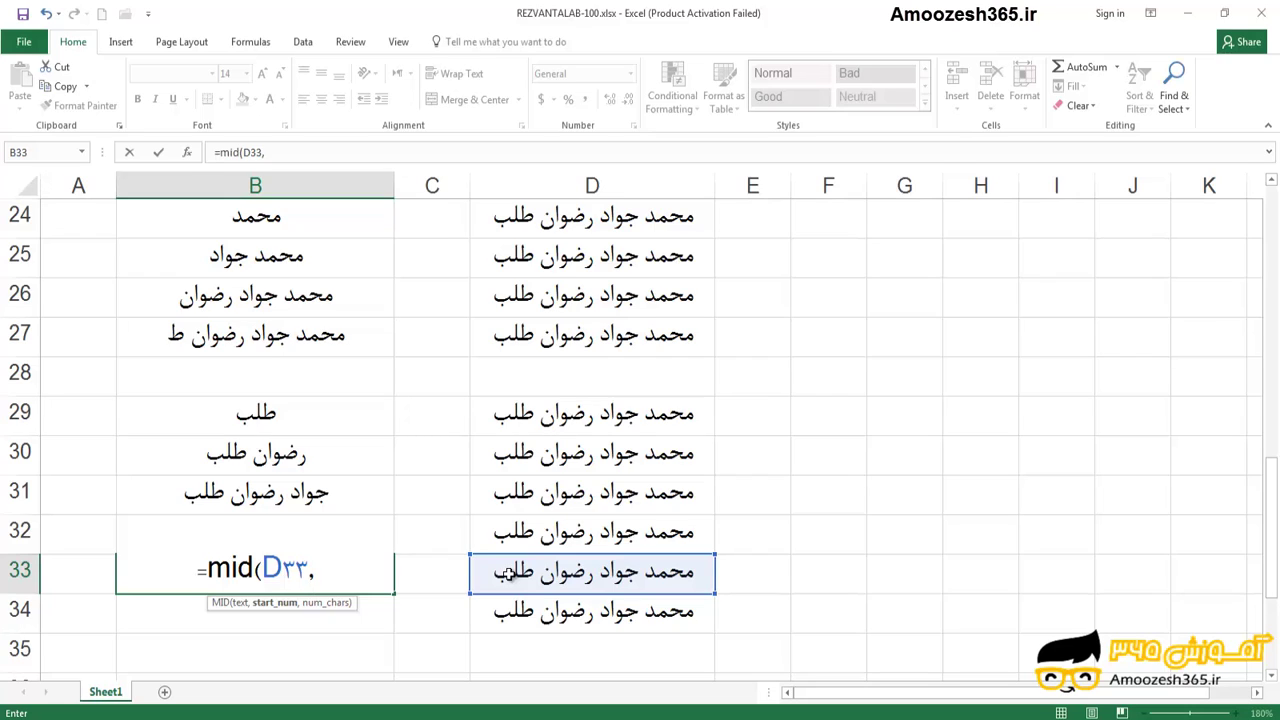
{"action": "type", "text": "5,"}
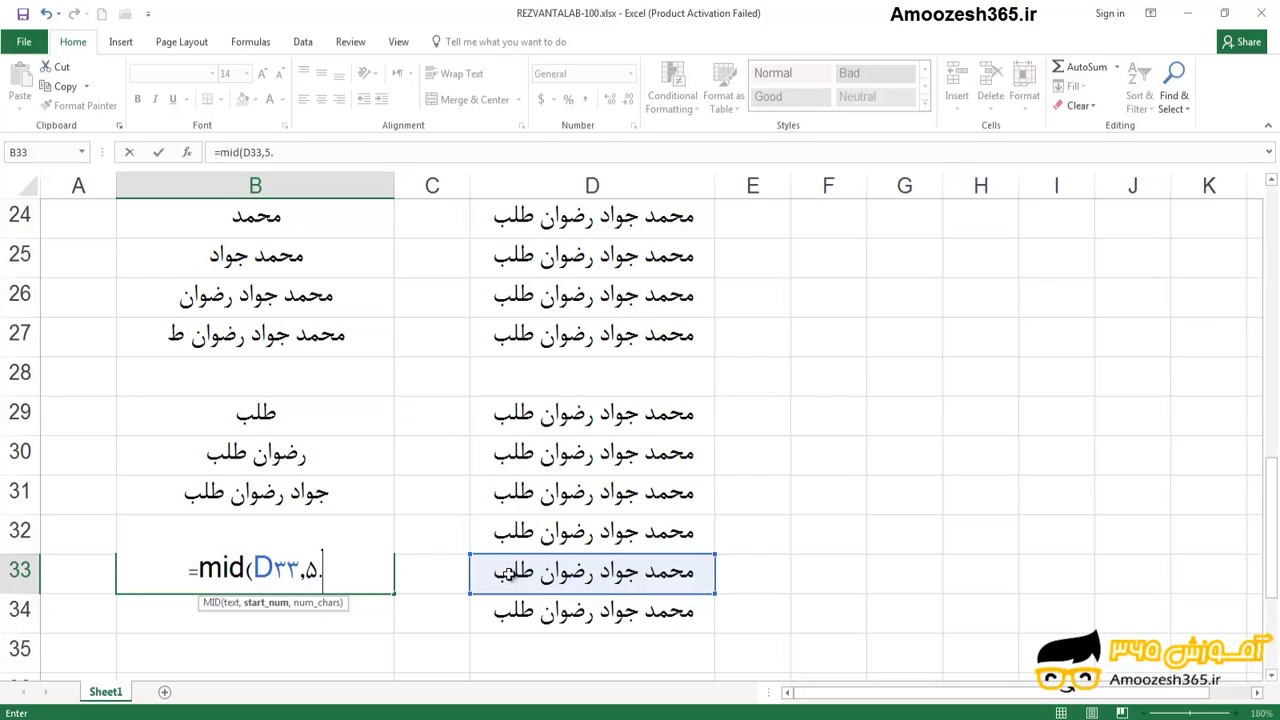
{"action": "type", "text": "200"}
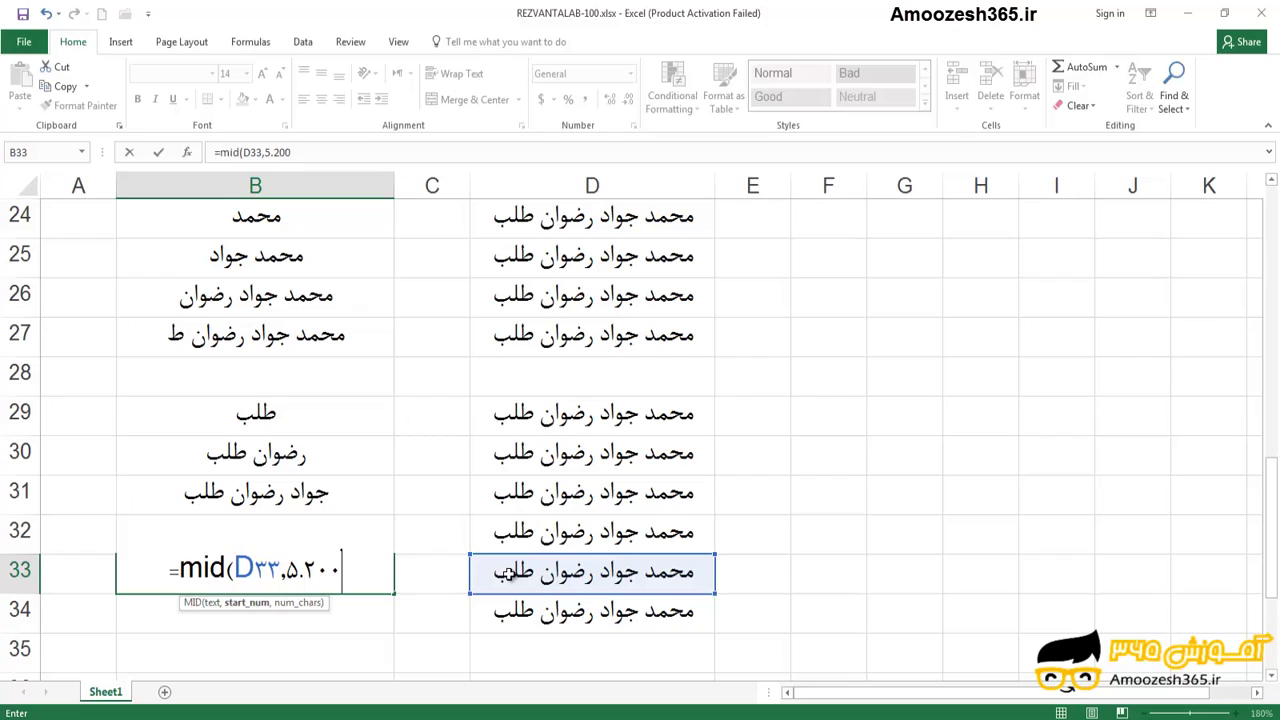
{"action": "type", "text": ")"}
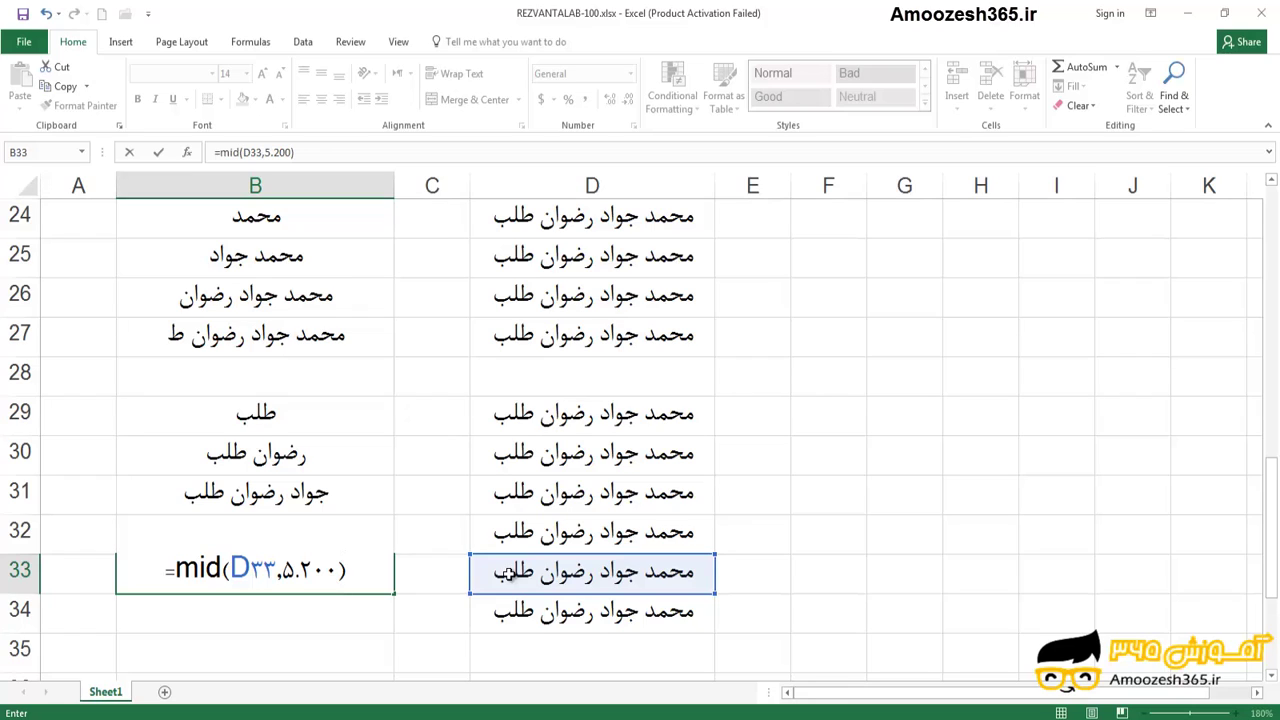
{"action": "key", "text": "Return"}
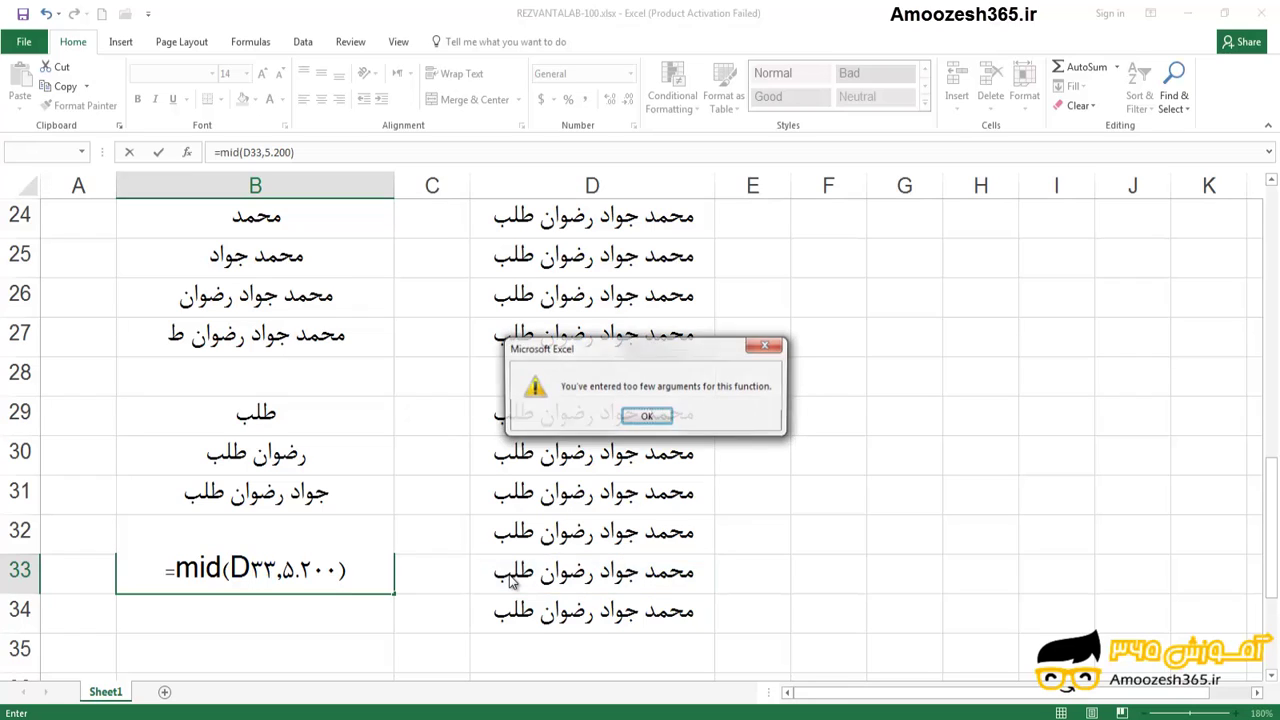
{"action": "left_click", "coordinate": [766, 345]}
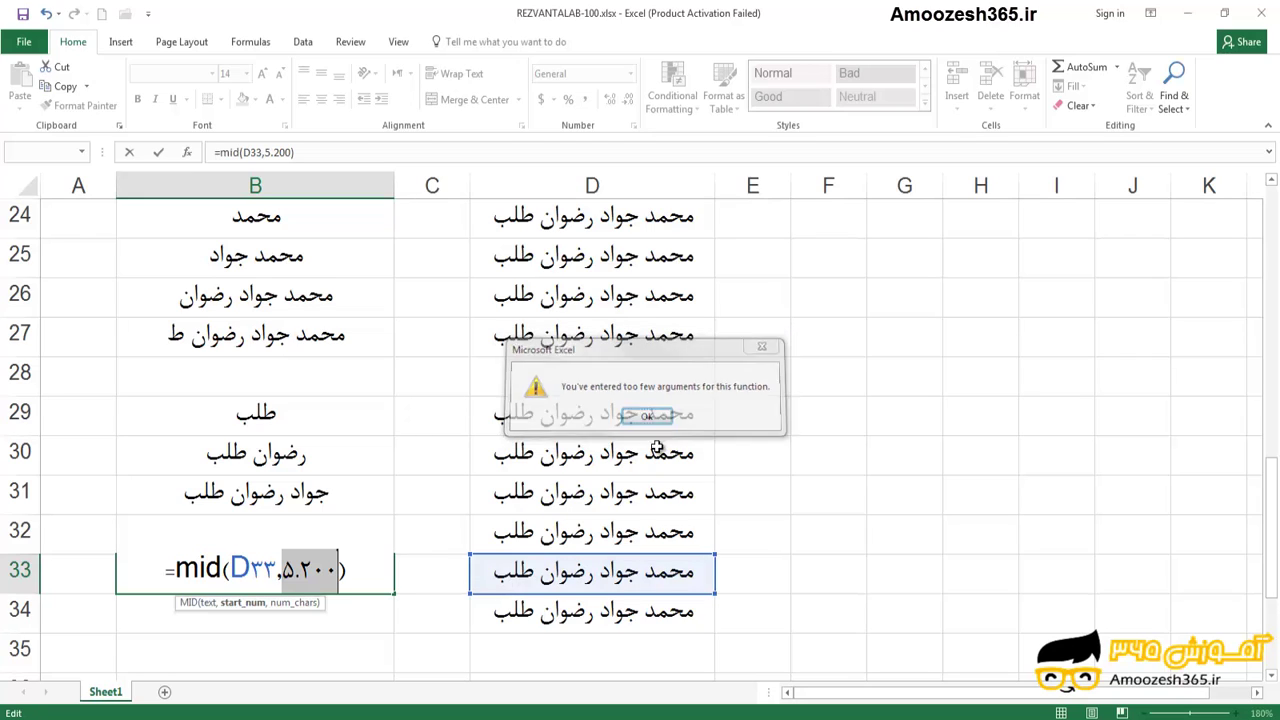
Replace the period between 5 and 200 with a comma in B33's formula, making it =MID(D33,5,200).
{"action": "left_click", "coordinate": [298, 570]}
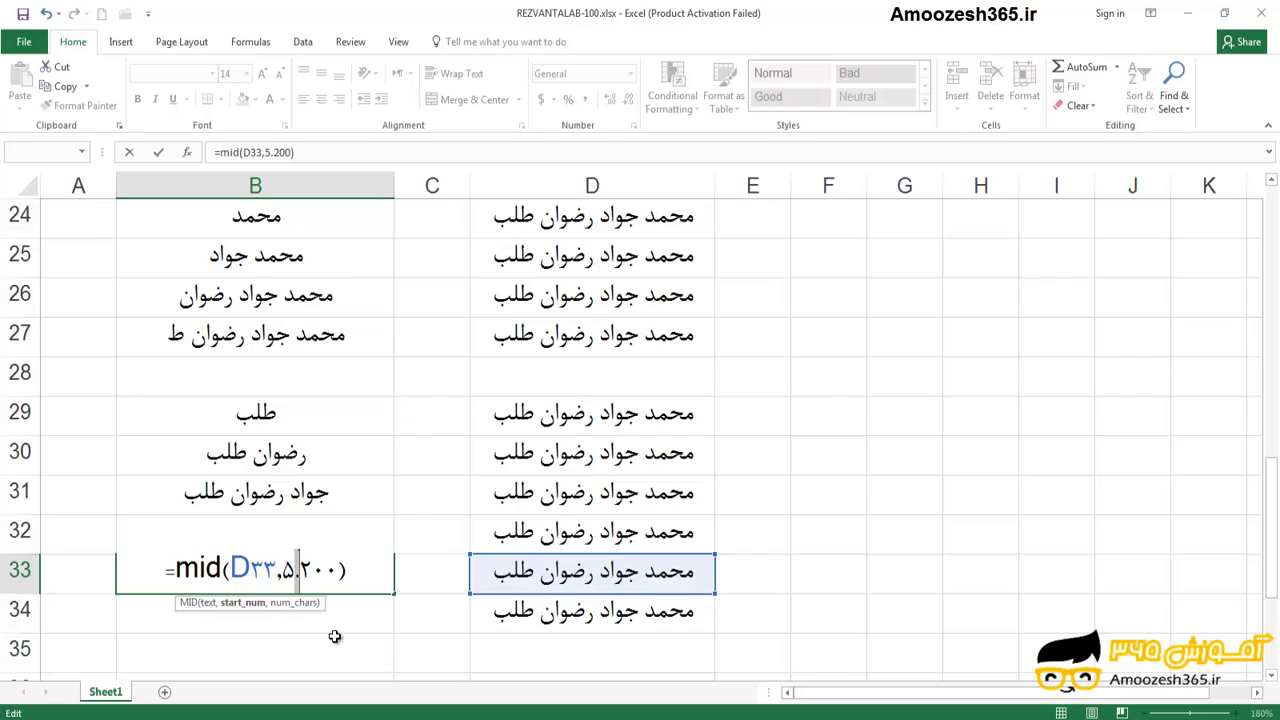
{"action": "key", "text": "Delete"}
{"action": "type", "text": ","}
{"action": "key", "text": "Return"}
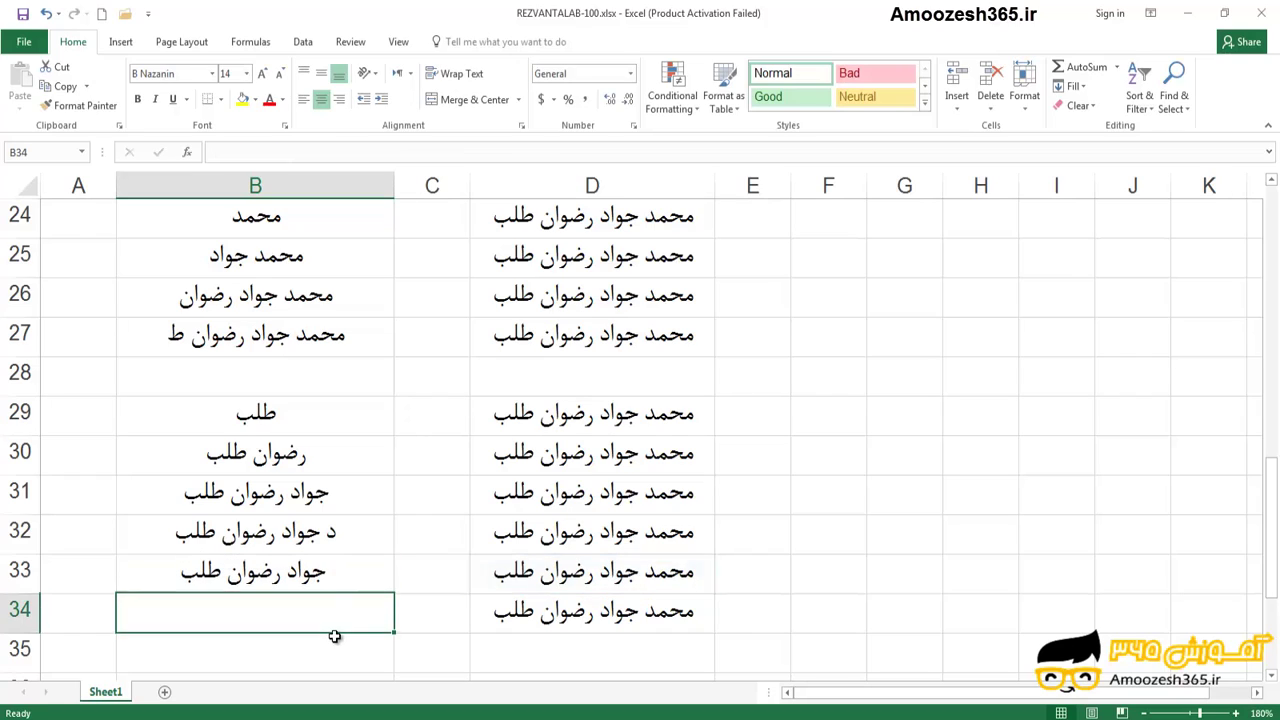
Examine the text, start position and character count arguments of the MID formula in cell B33.
{"action": "left_click", "coordinate": [328, 576]}
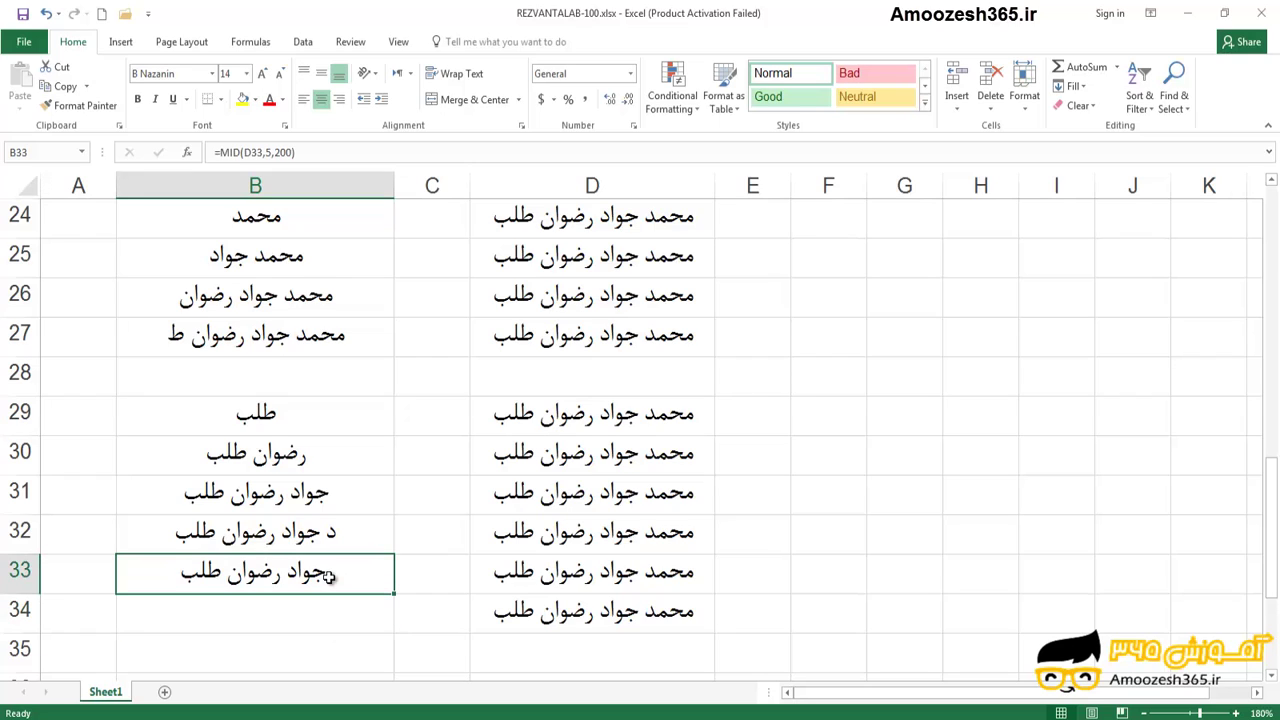
{"action": "double_click", "coordinate": [314, 574]}
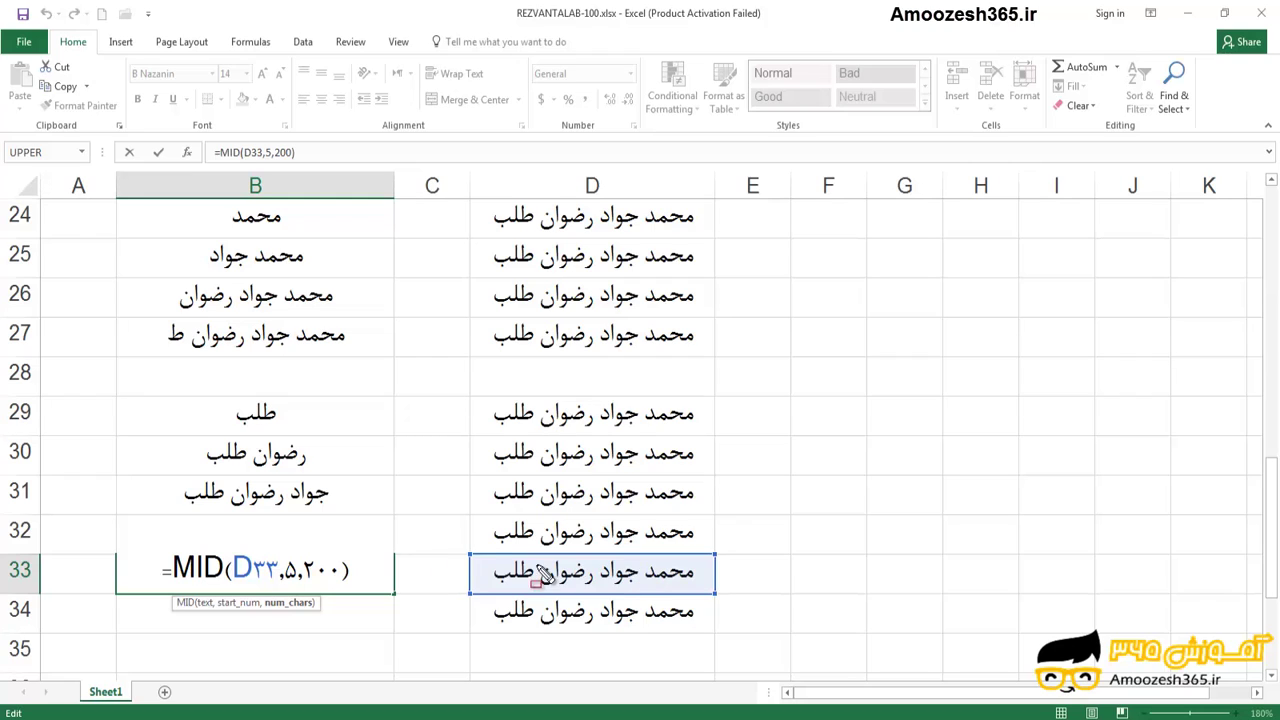
{"action": "key", "text": "Left"}
{"action": "key", "text": "Left"}
{"action": "key", "text": "Left"}
{"action": "key", "text": "ctrl+Return"}
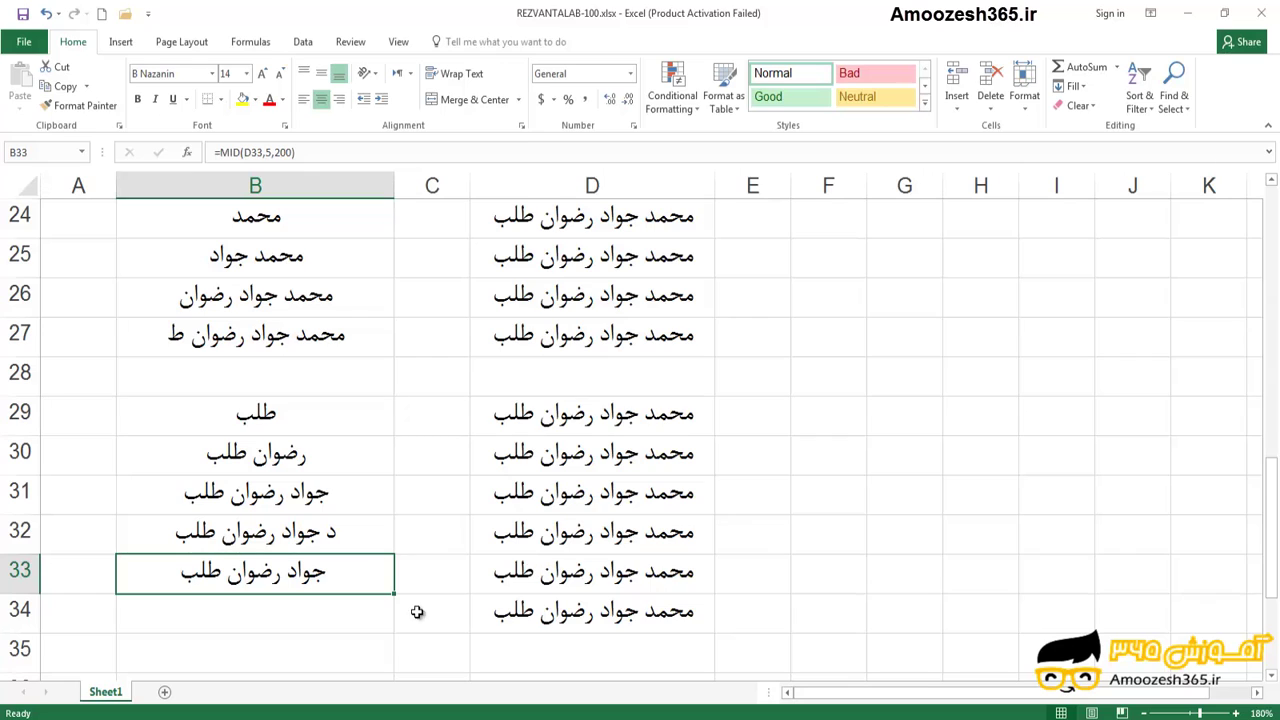
Copy the MID formula from cell B33 into B34 and clear the copy marker.
{"action": "right_click", "coordinate": [375, 582]}
{"action": "left_click", "coordinate": [410, 253]}
{"action": "left_click", "coordinate": [337, 603]}
{"action": "right_click", "coordinate": [337, 606]}
{"action": "left_click", "coordinate": [373, 333]}
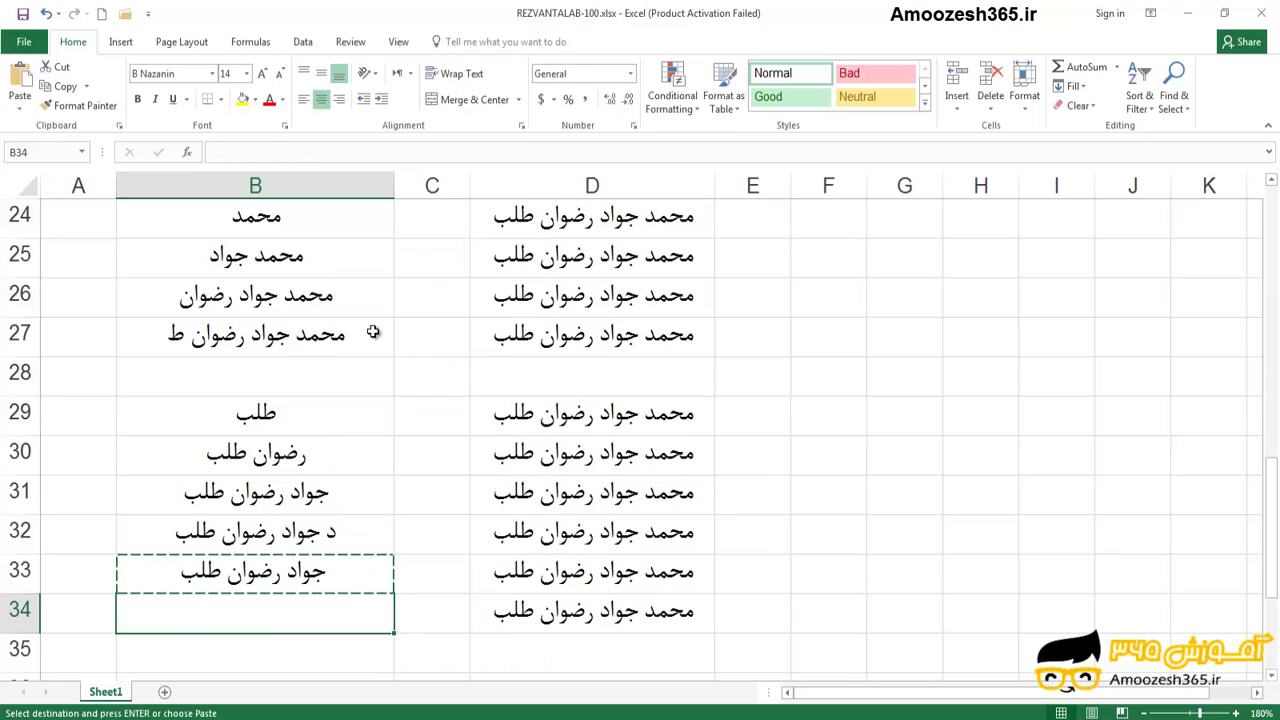
{"action": "key", "text": "Escape"}
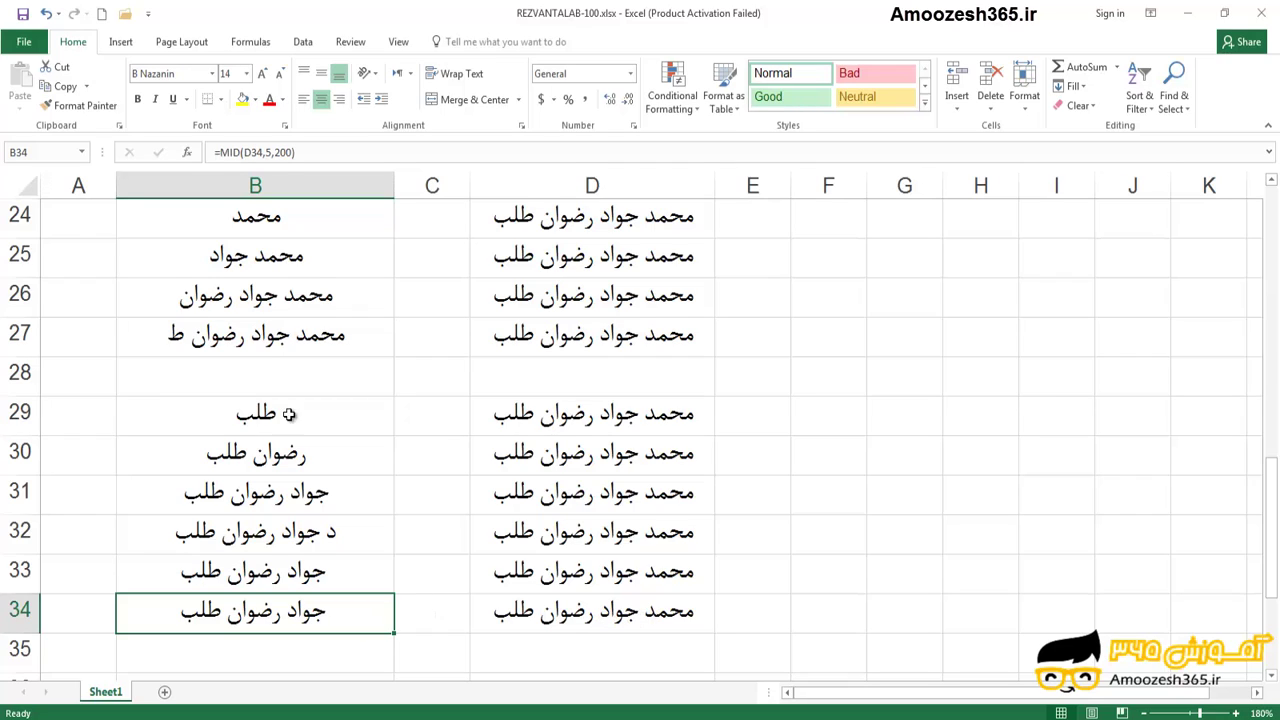
Change the start position in cell B34's MID formula to 11 and reselect the cell.
{"action": "left_click", "coordinate": [267, 153]}
{"action": "left_click", "coordinate": [267, 153]}
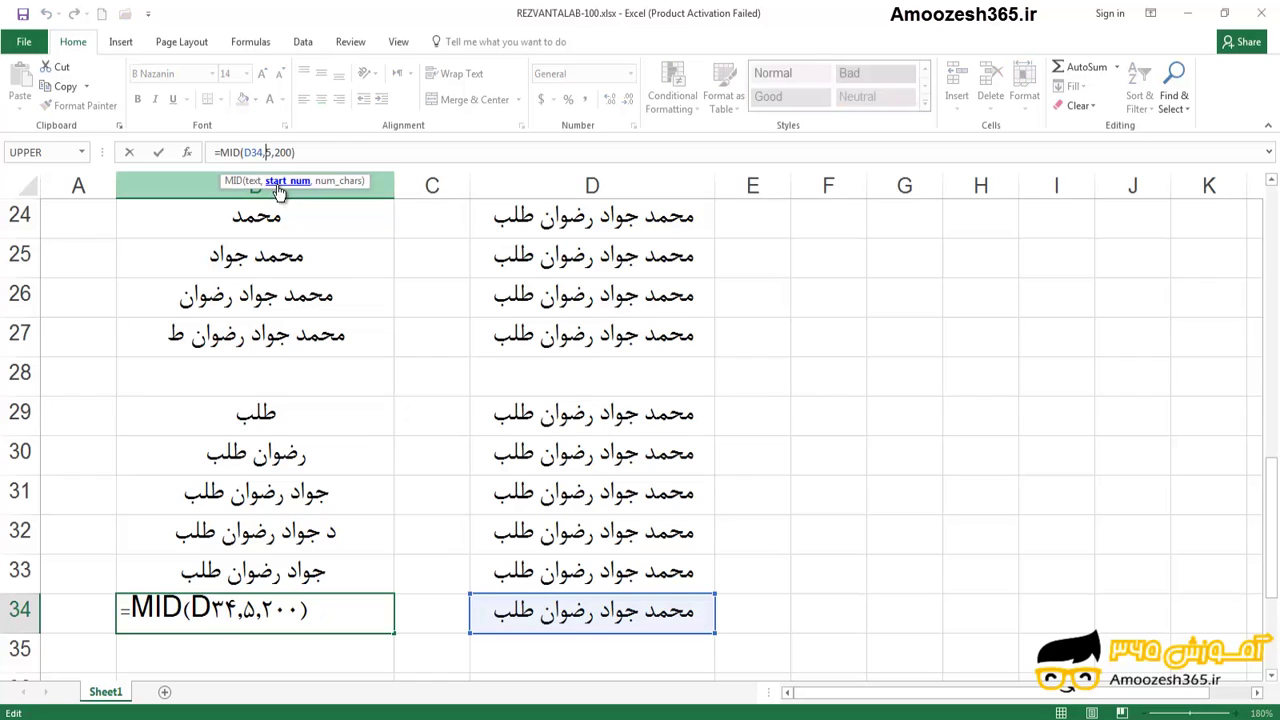
{"action": "key", "text": "BackSpace"}
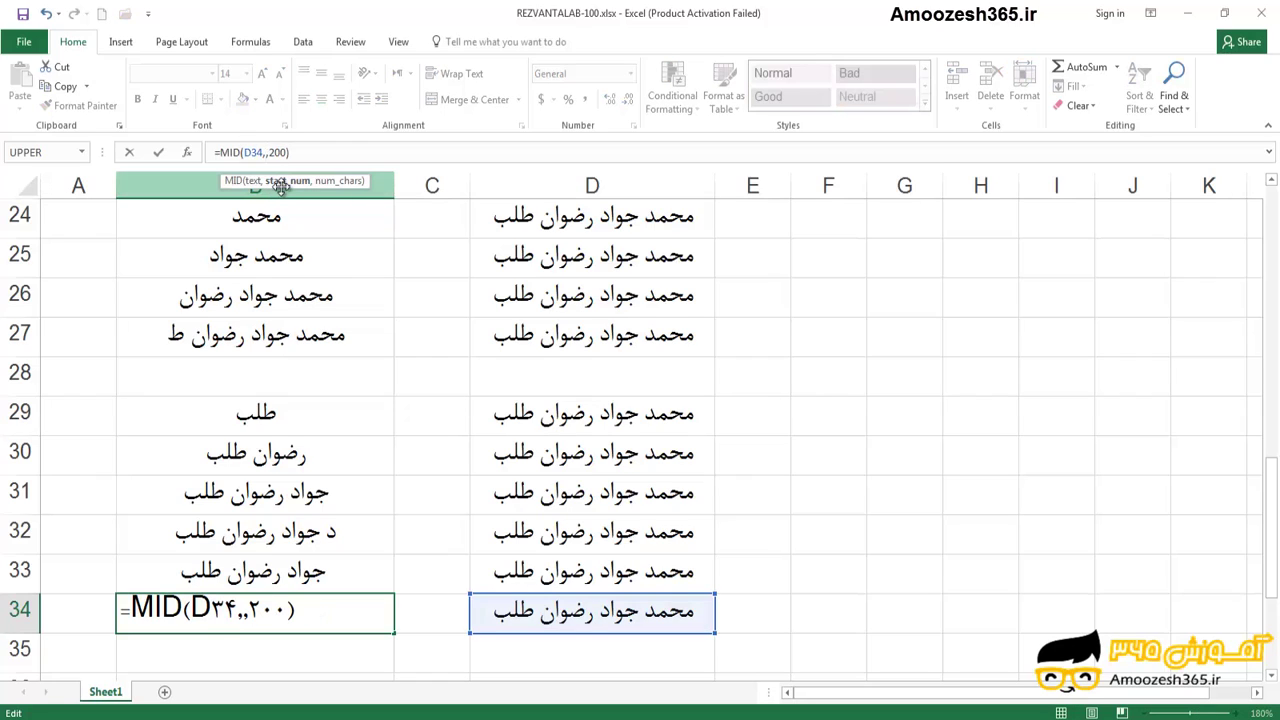
{"action": "type", "text": "11"}
{"action": "key", "text": "Return"}
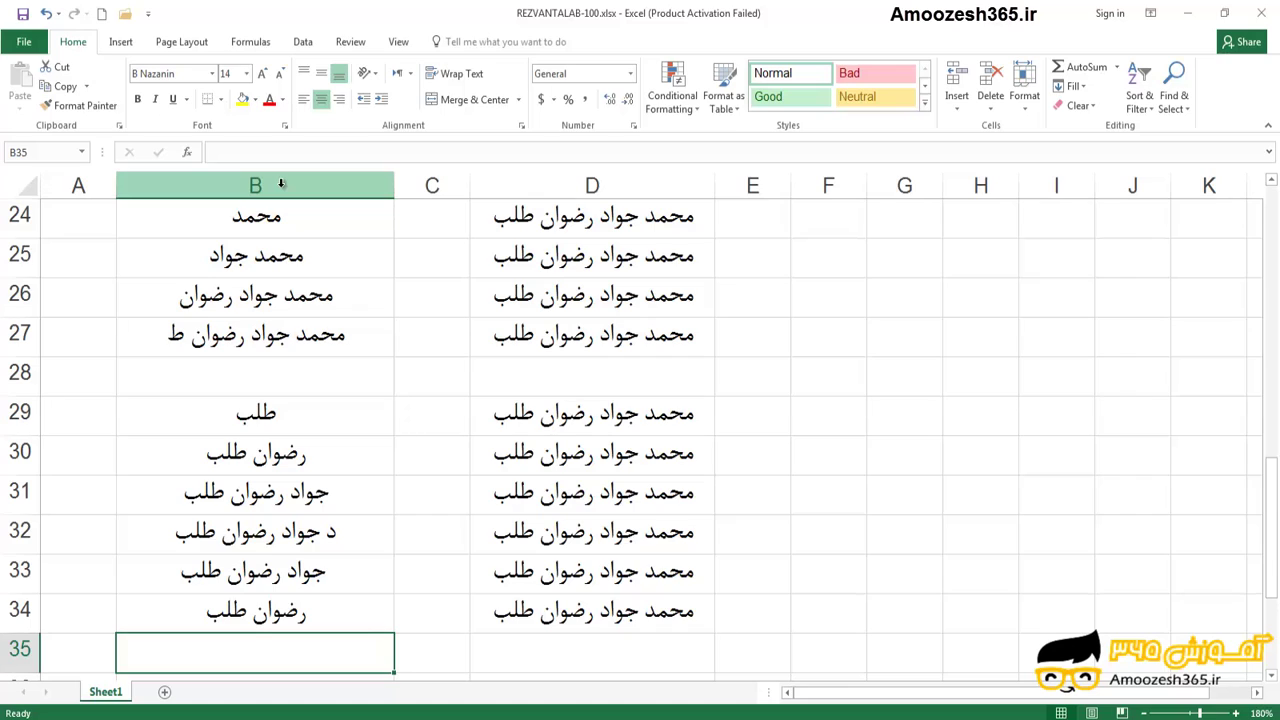
{"action": "left_click", "coordinate": [270, 620]}
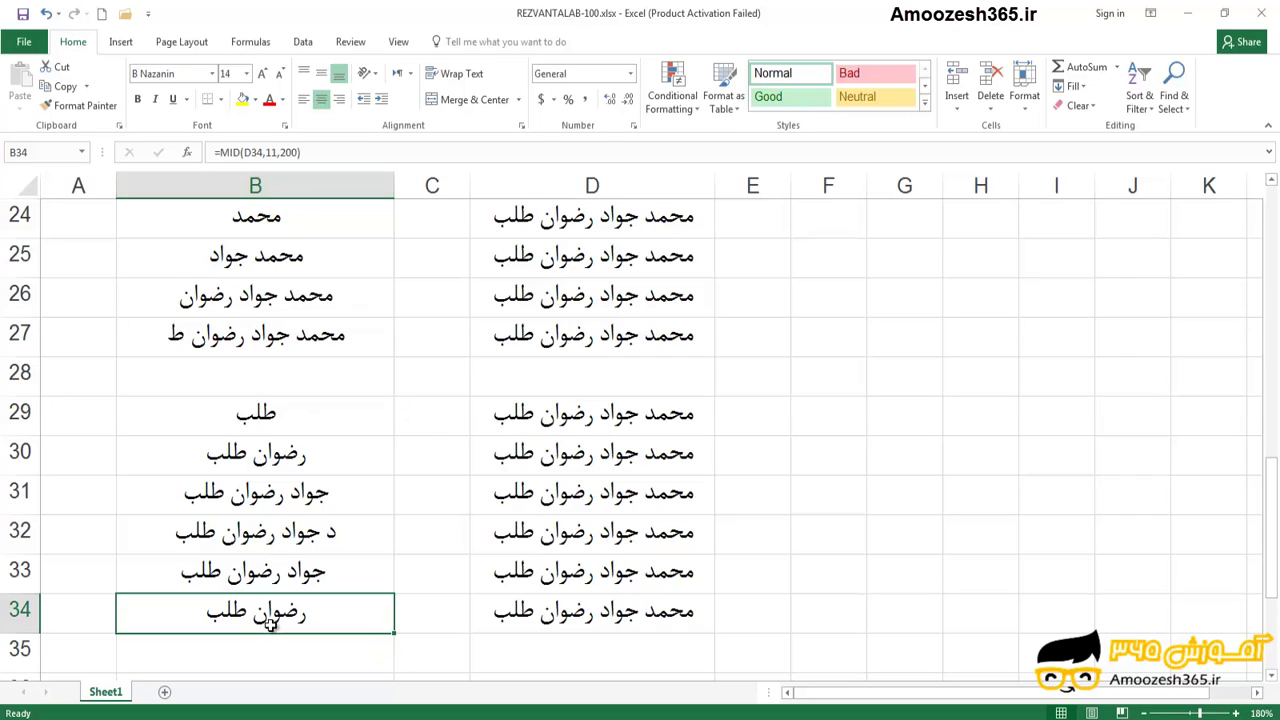